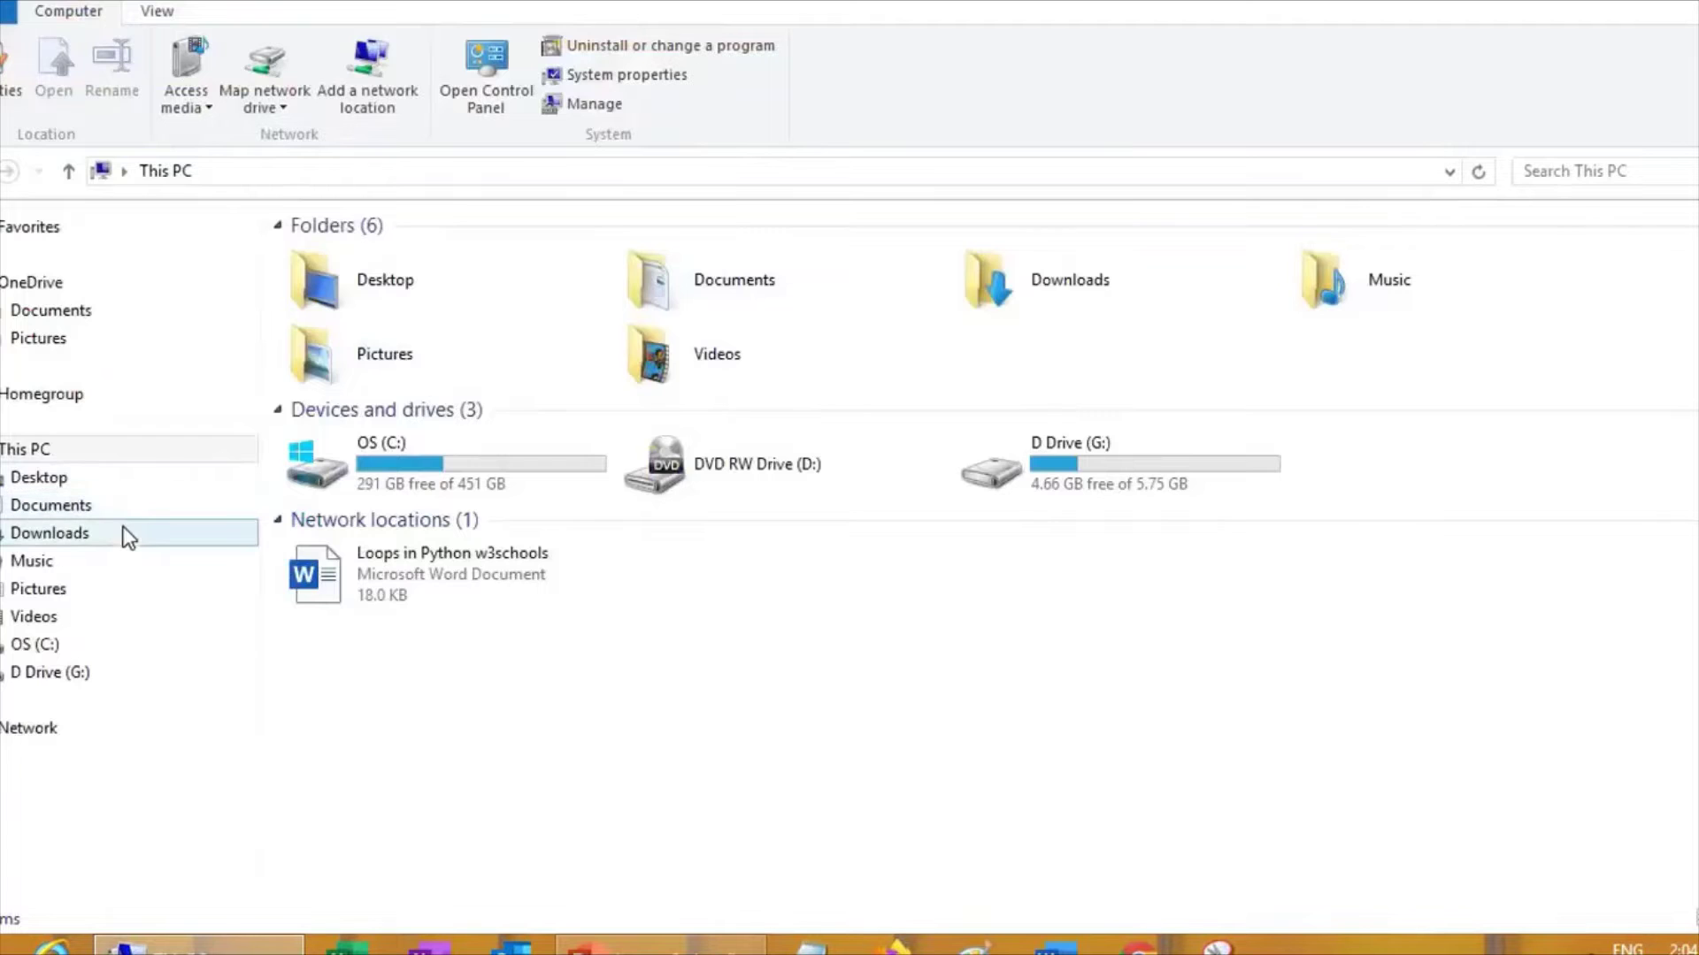
Run the Anaconda3-2022.05-Windows-x86_64 installer from the Downloads folder as administrator
click(114, 529)
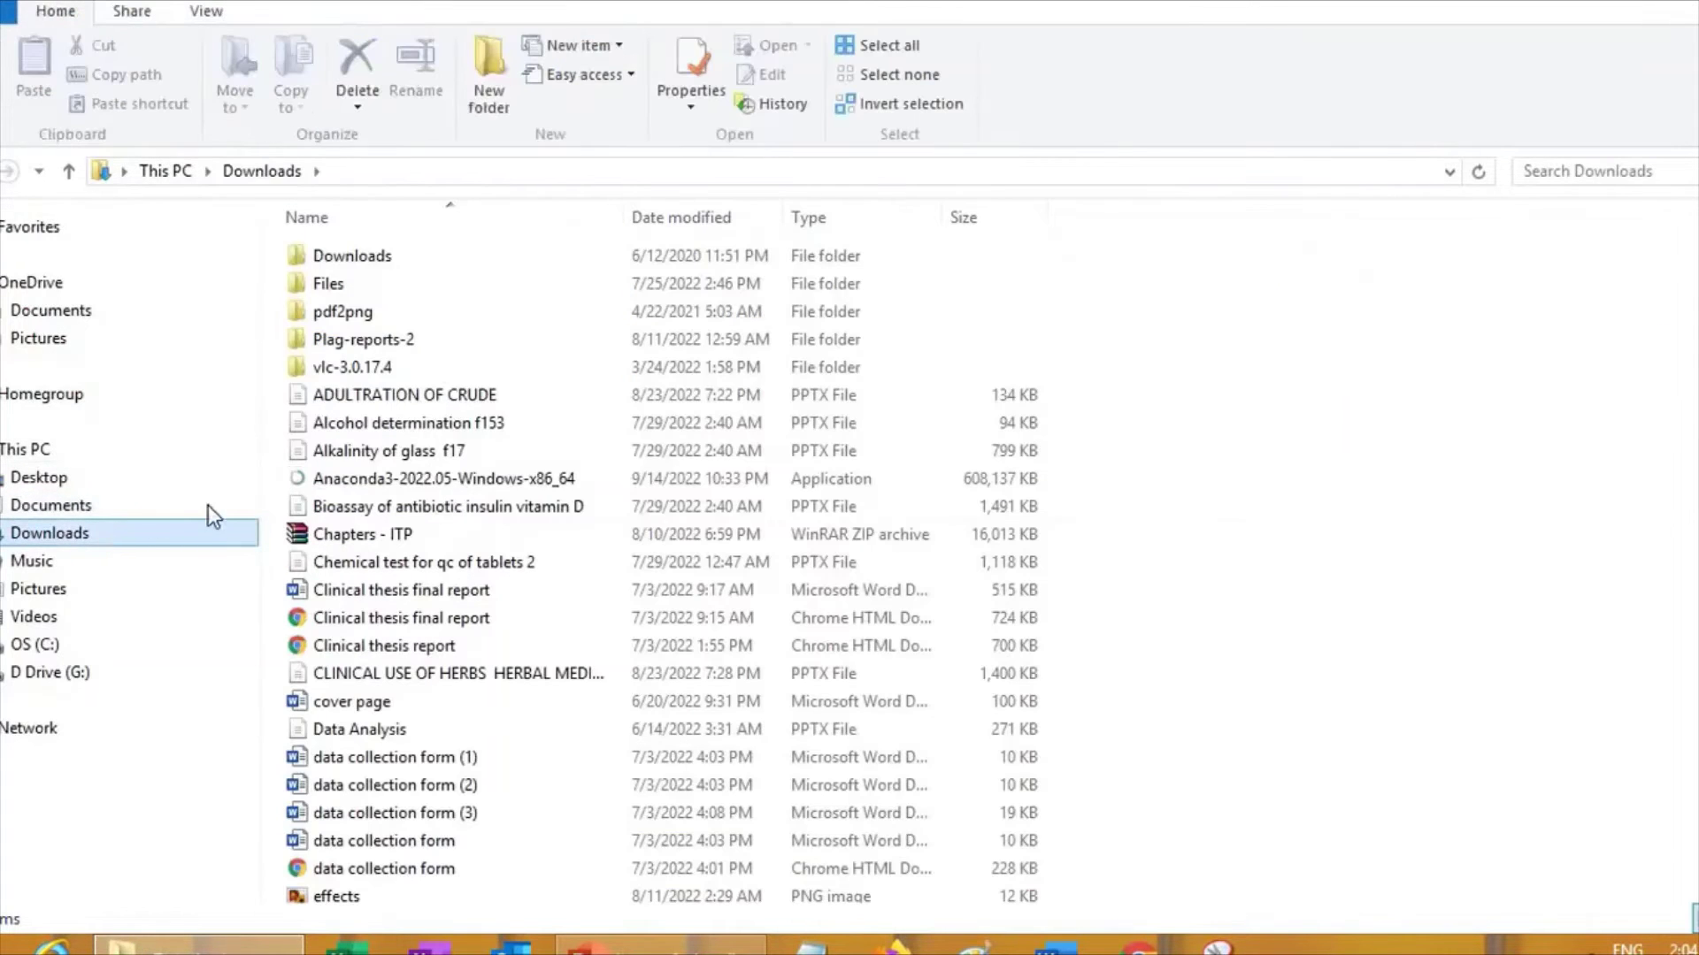
click(336, 485)
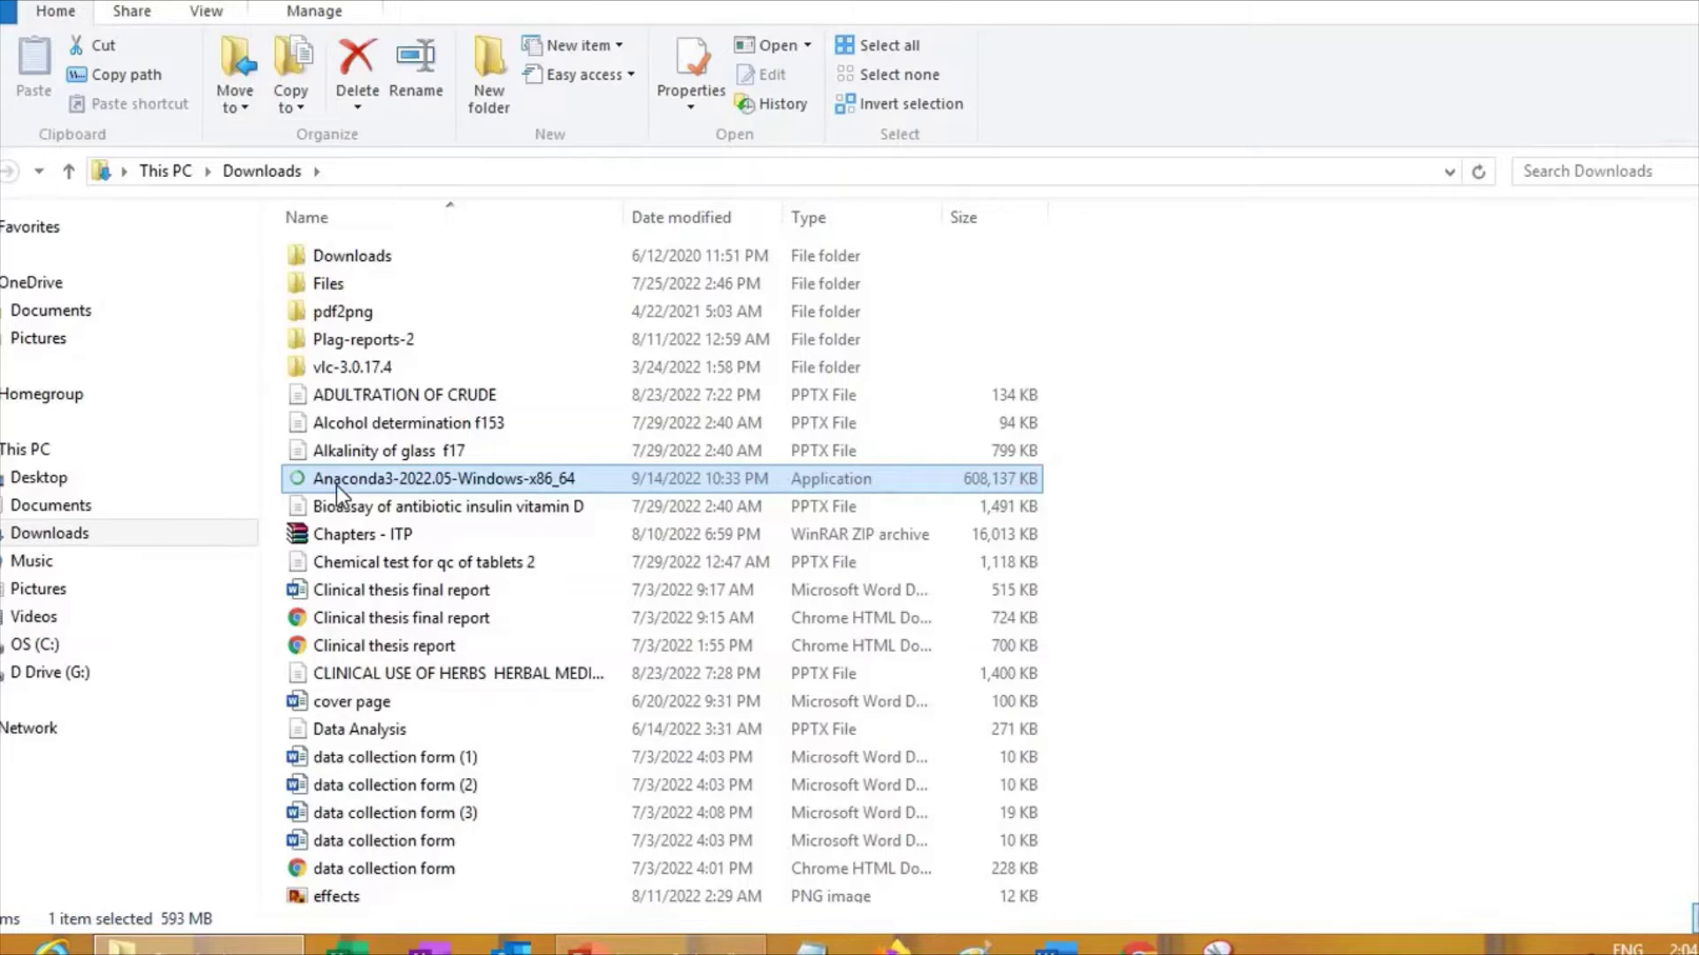
right_click(336, 484)
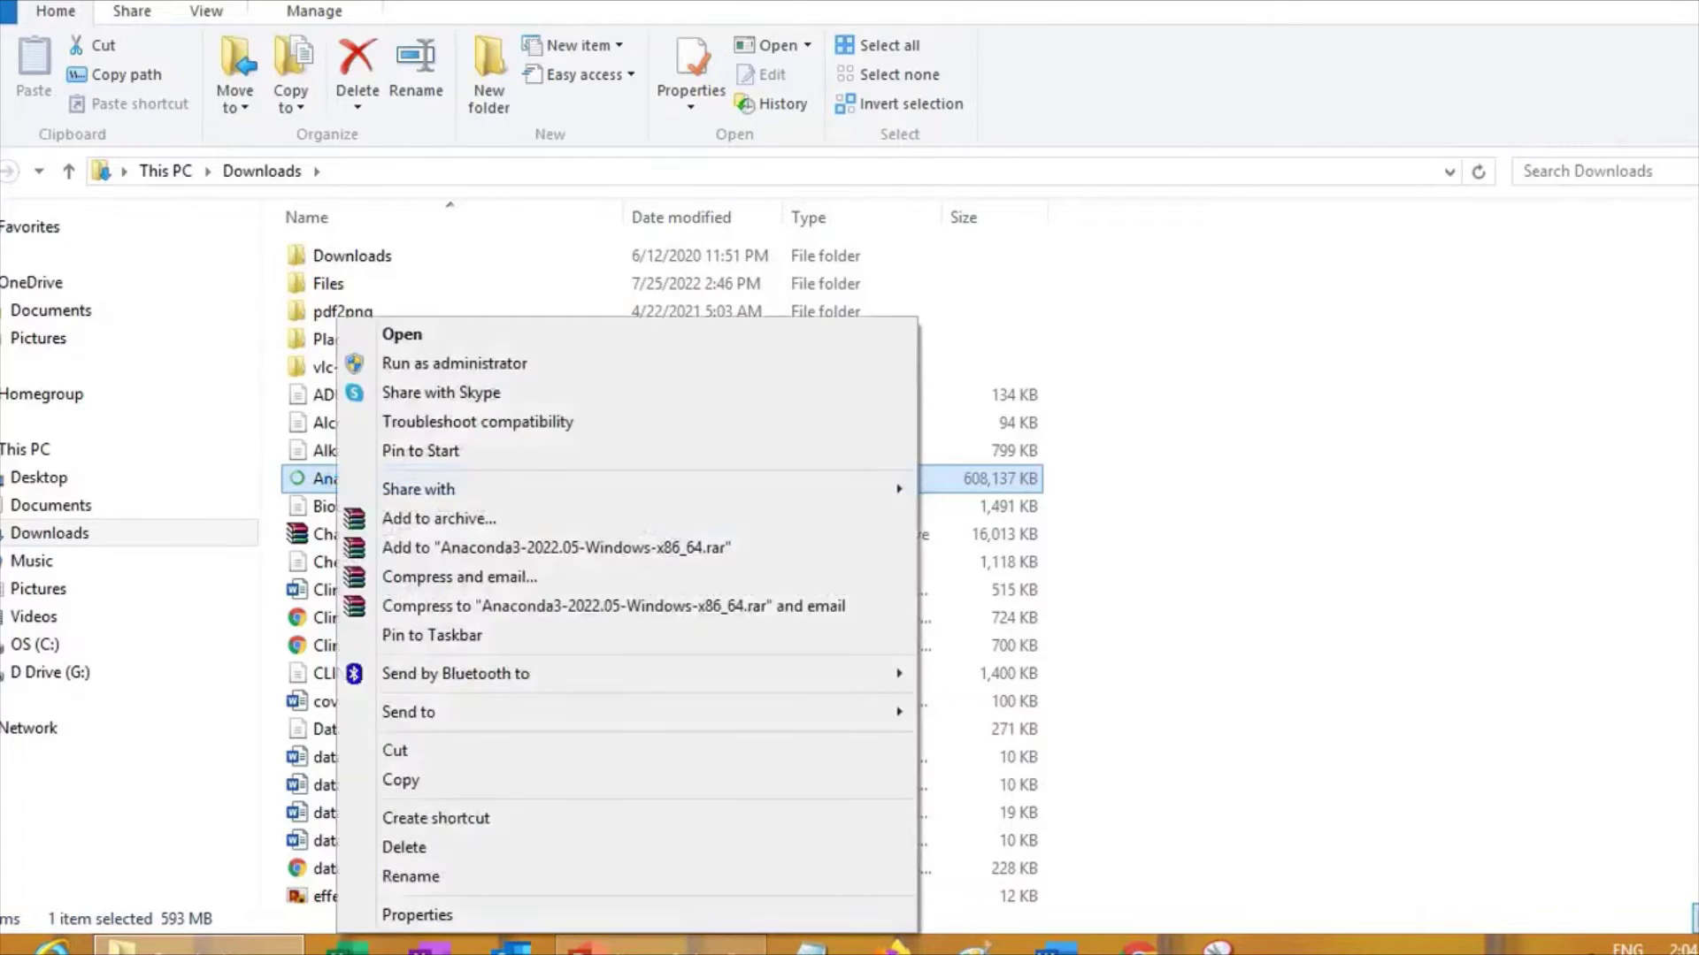
click(442, 364)
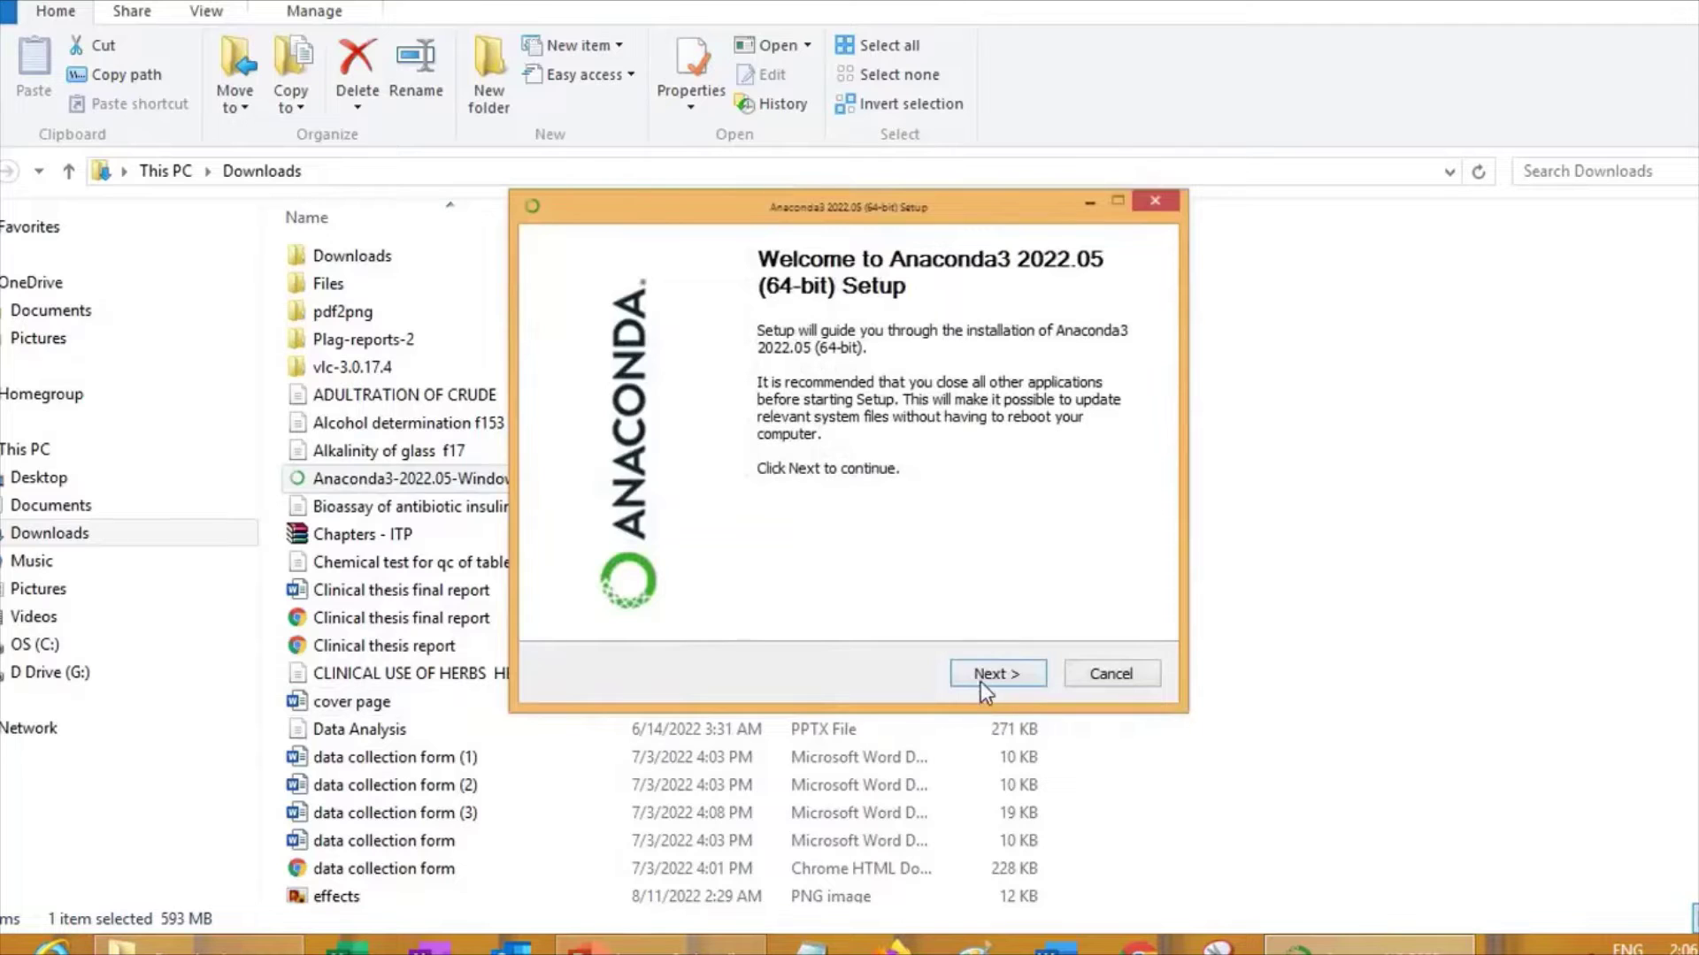
Accept the Anaconda3 license agreement and choose the Just Me installation type
click(981, 681)
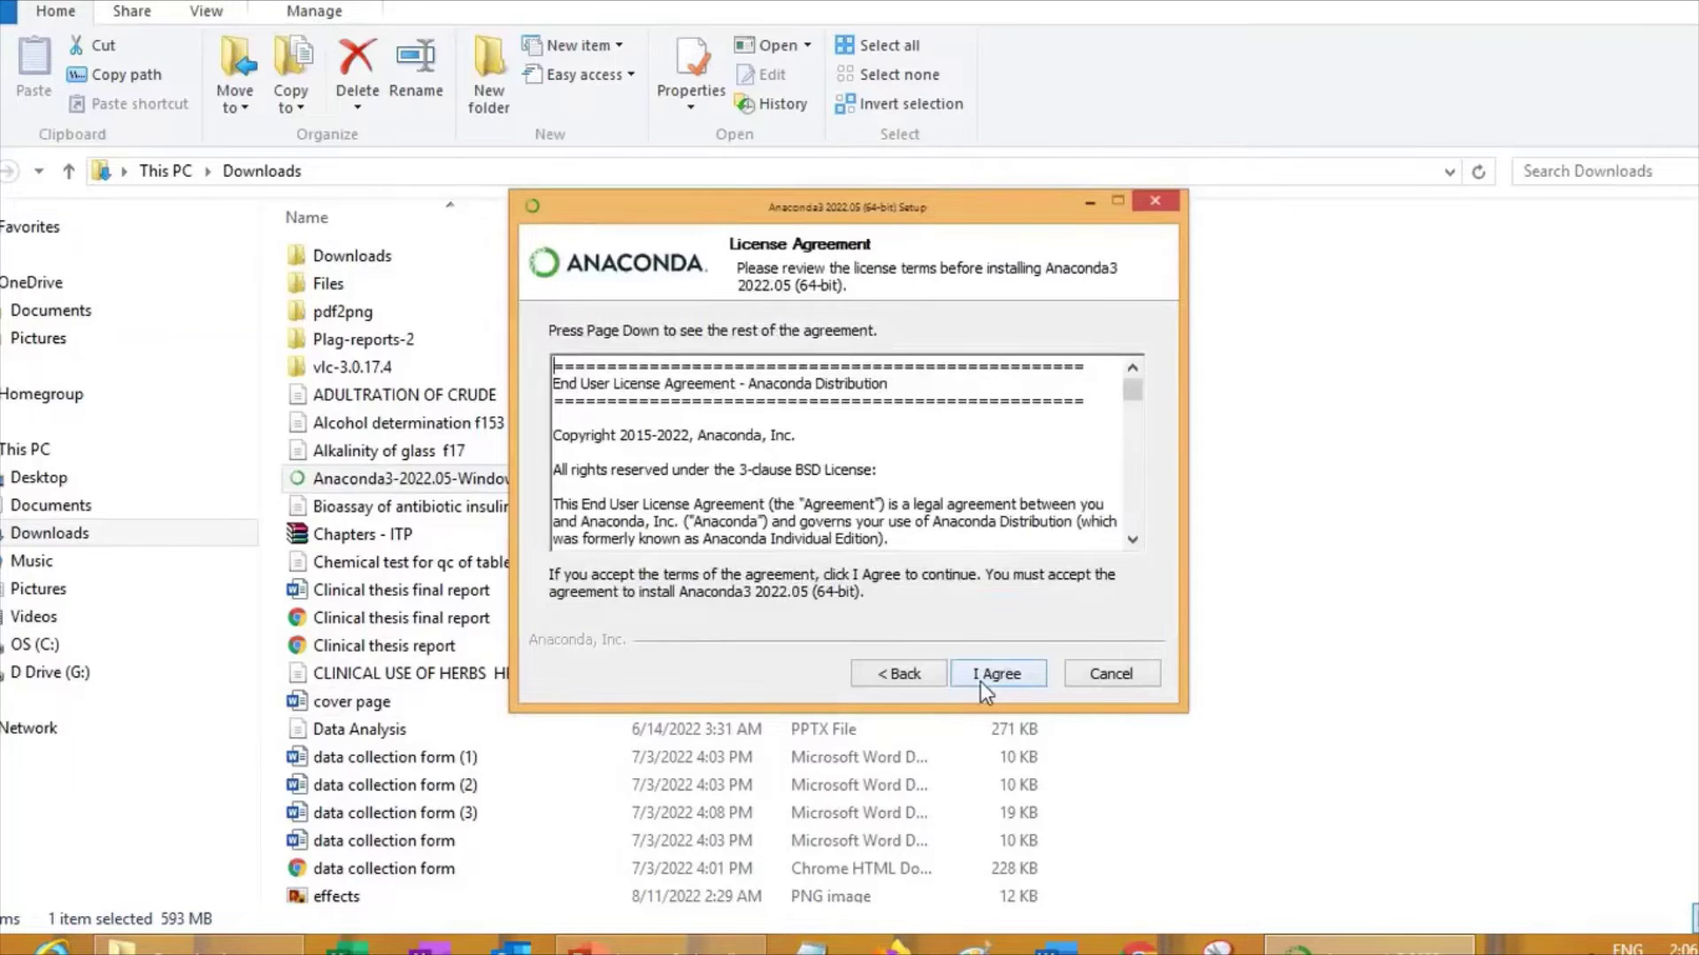
click(980, 681)
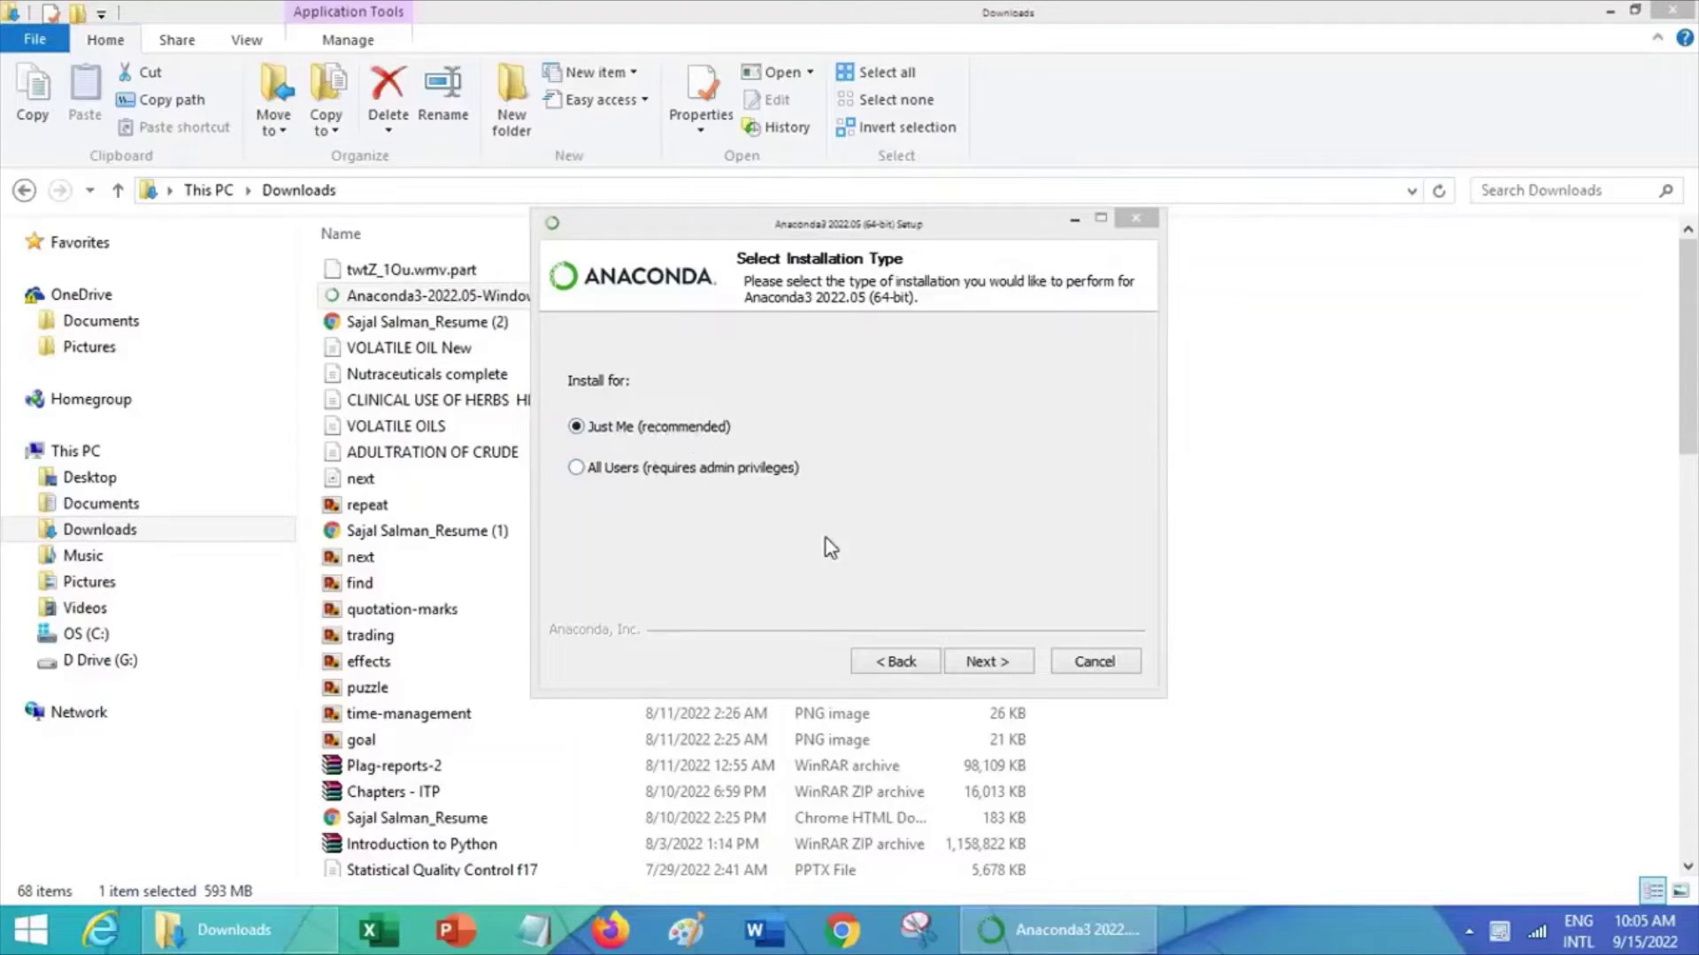
click(982, 665)
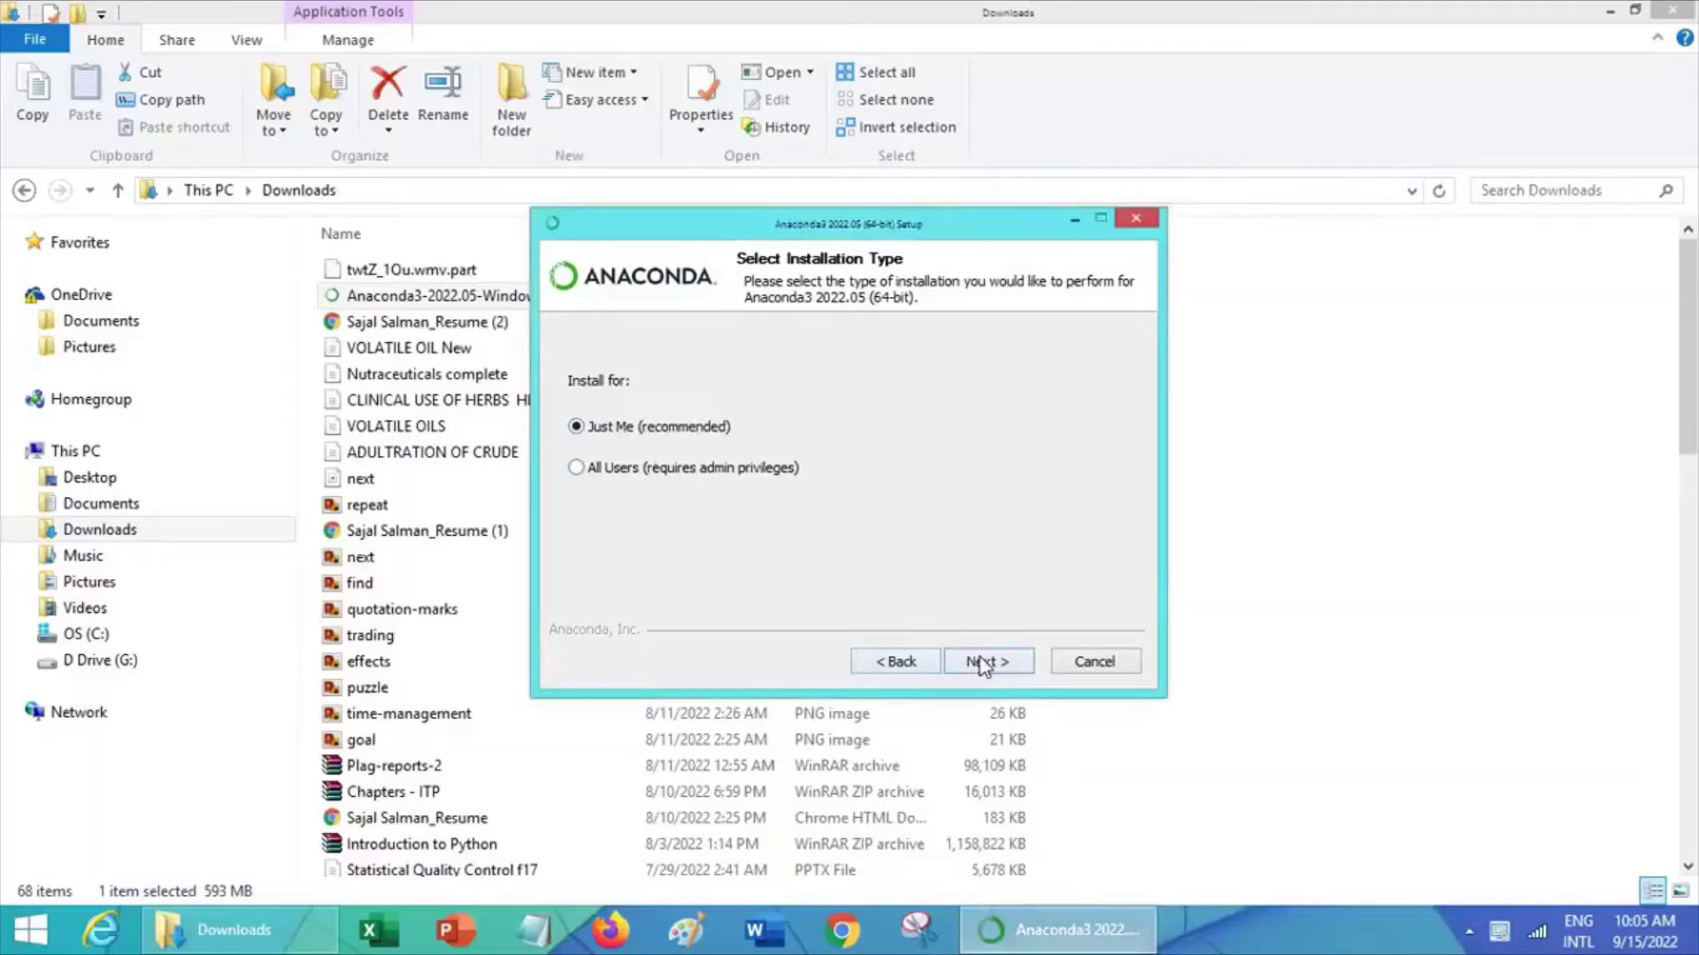
click(982, 664)
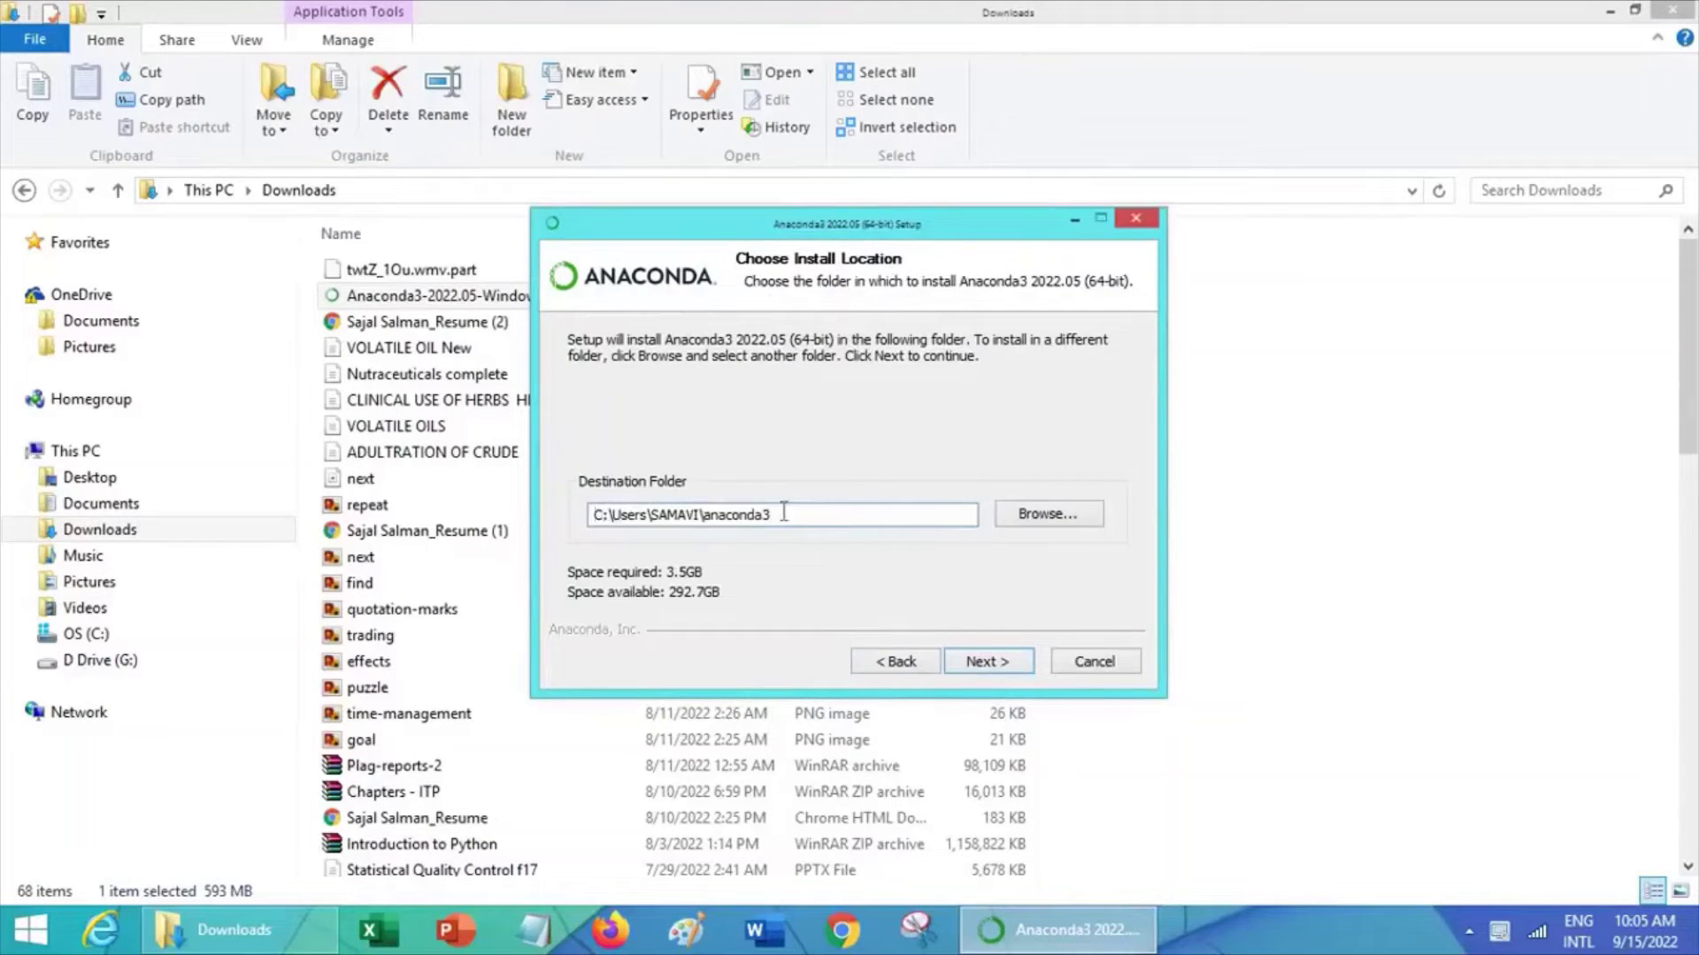
Set the installation destination to a new folder named Anaconda on D Drive (G:)
click(1026, 522)
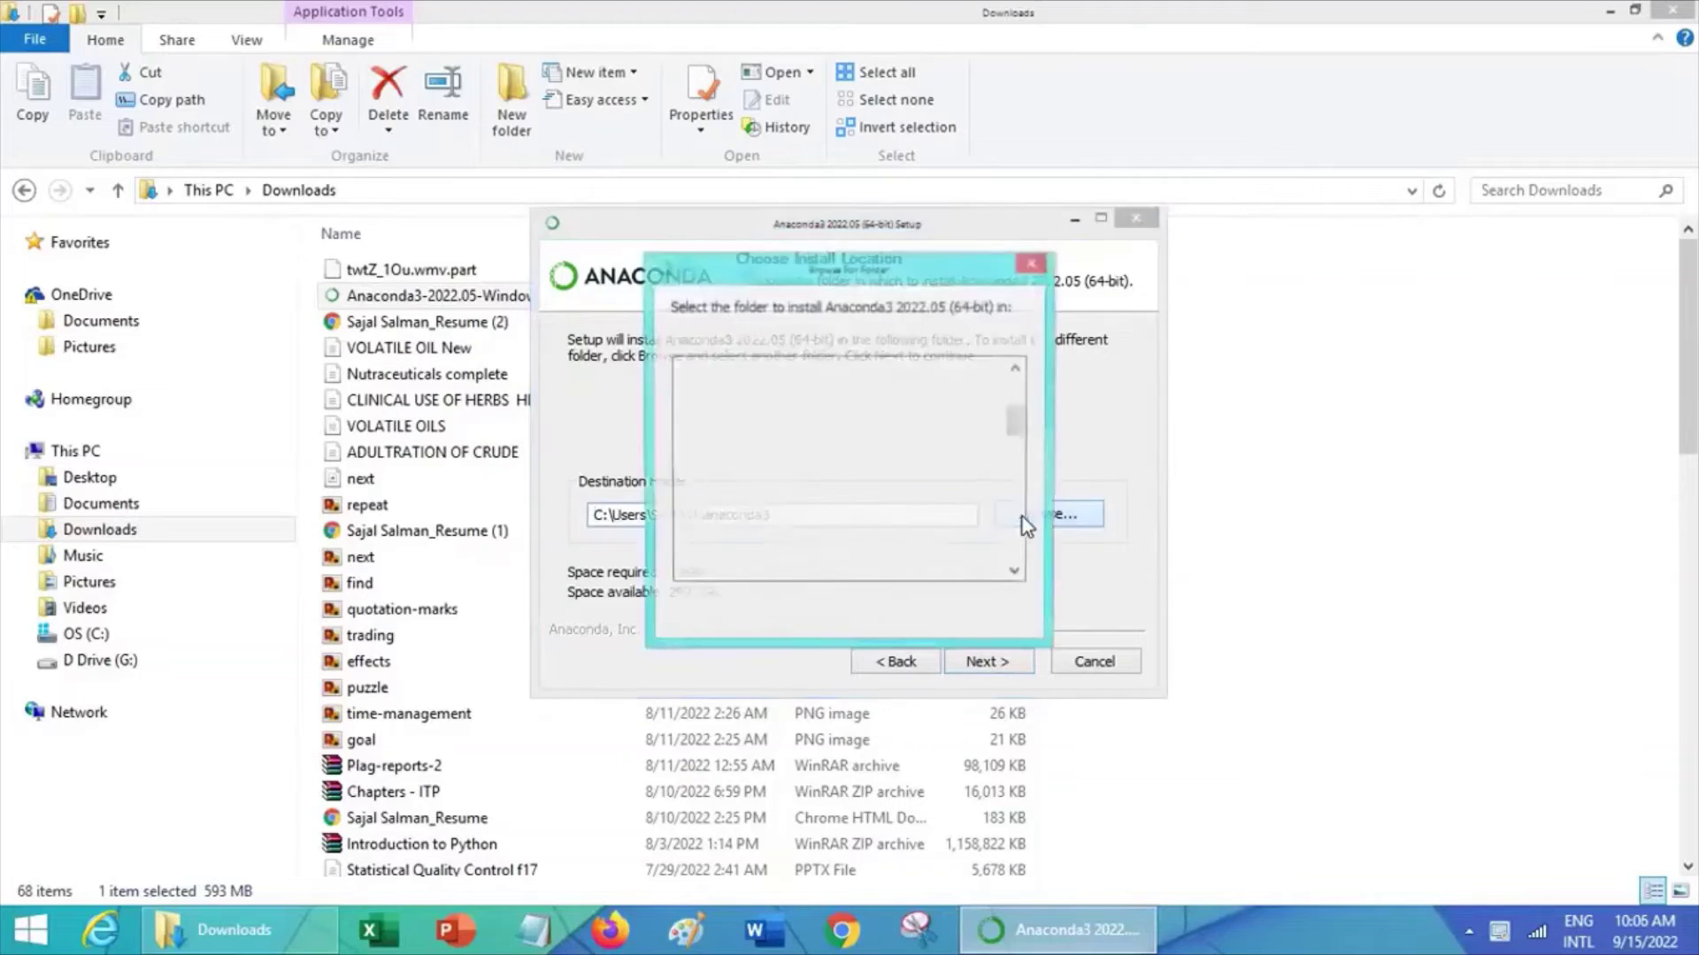
key(Escape)
click(1039, 515)
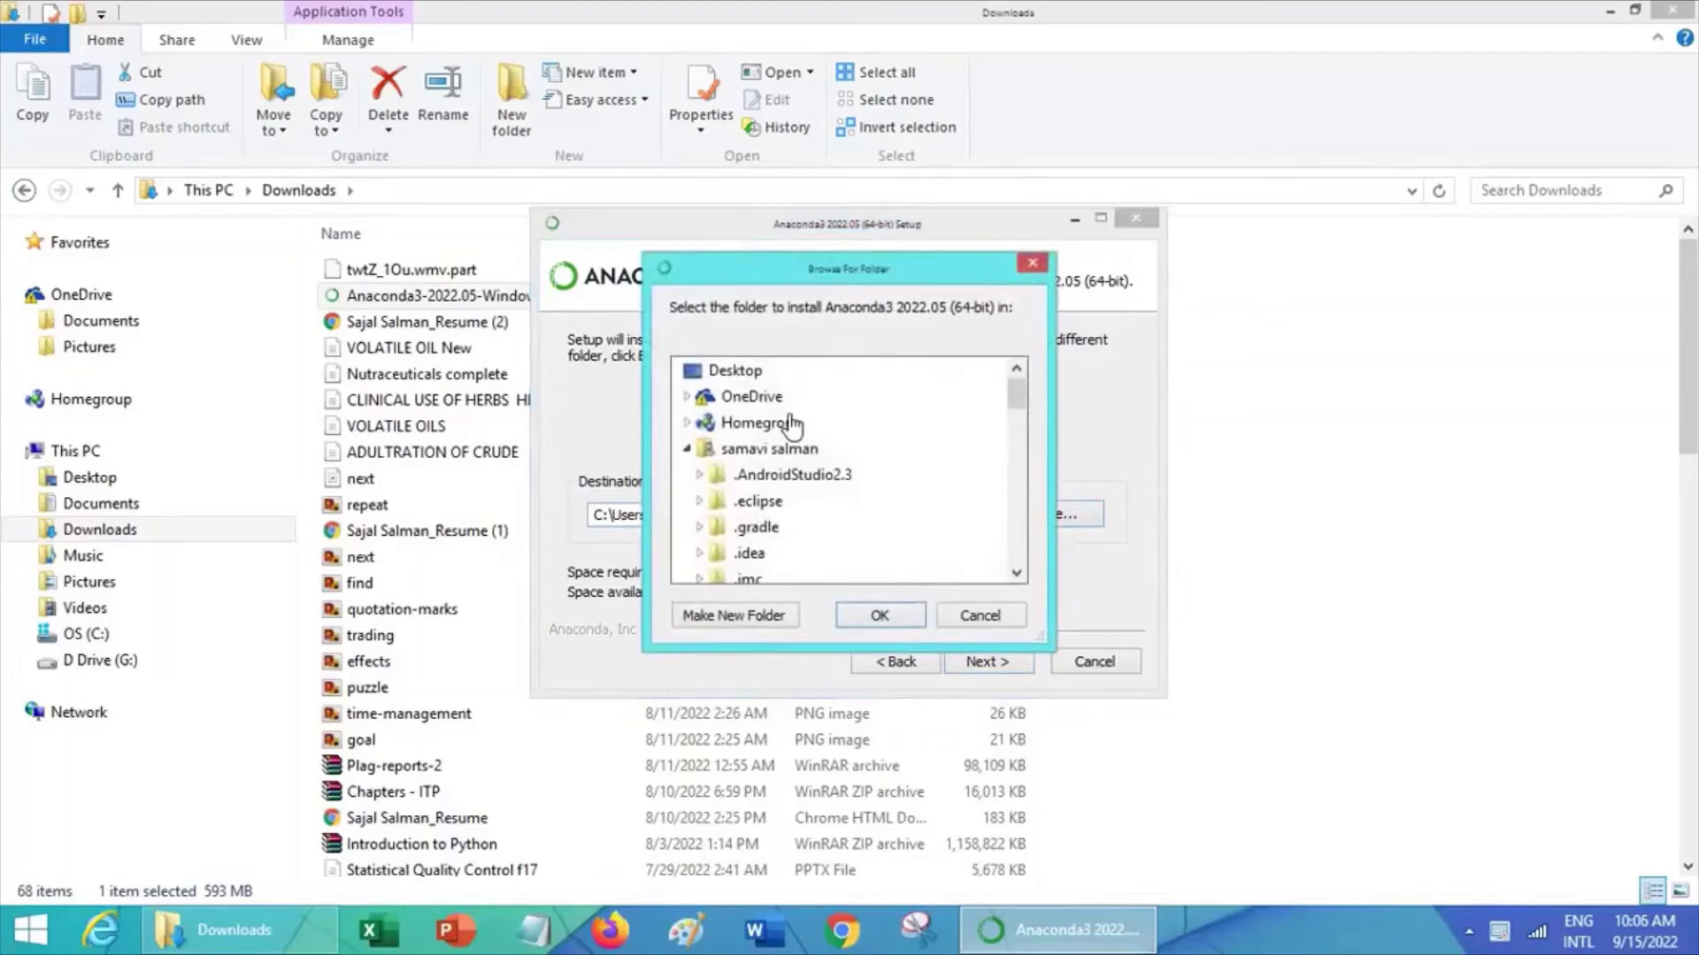
click(689, 452)
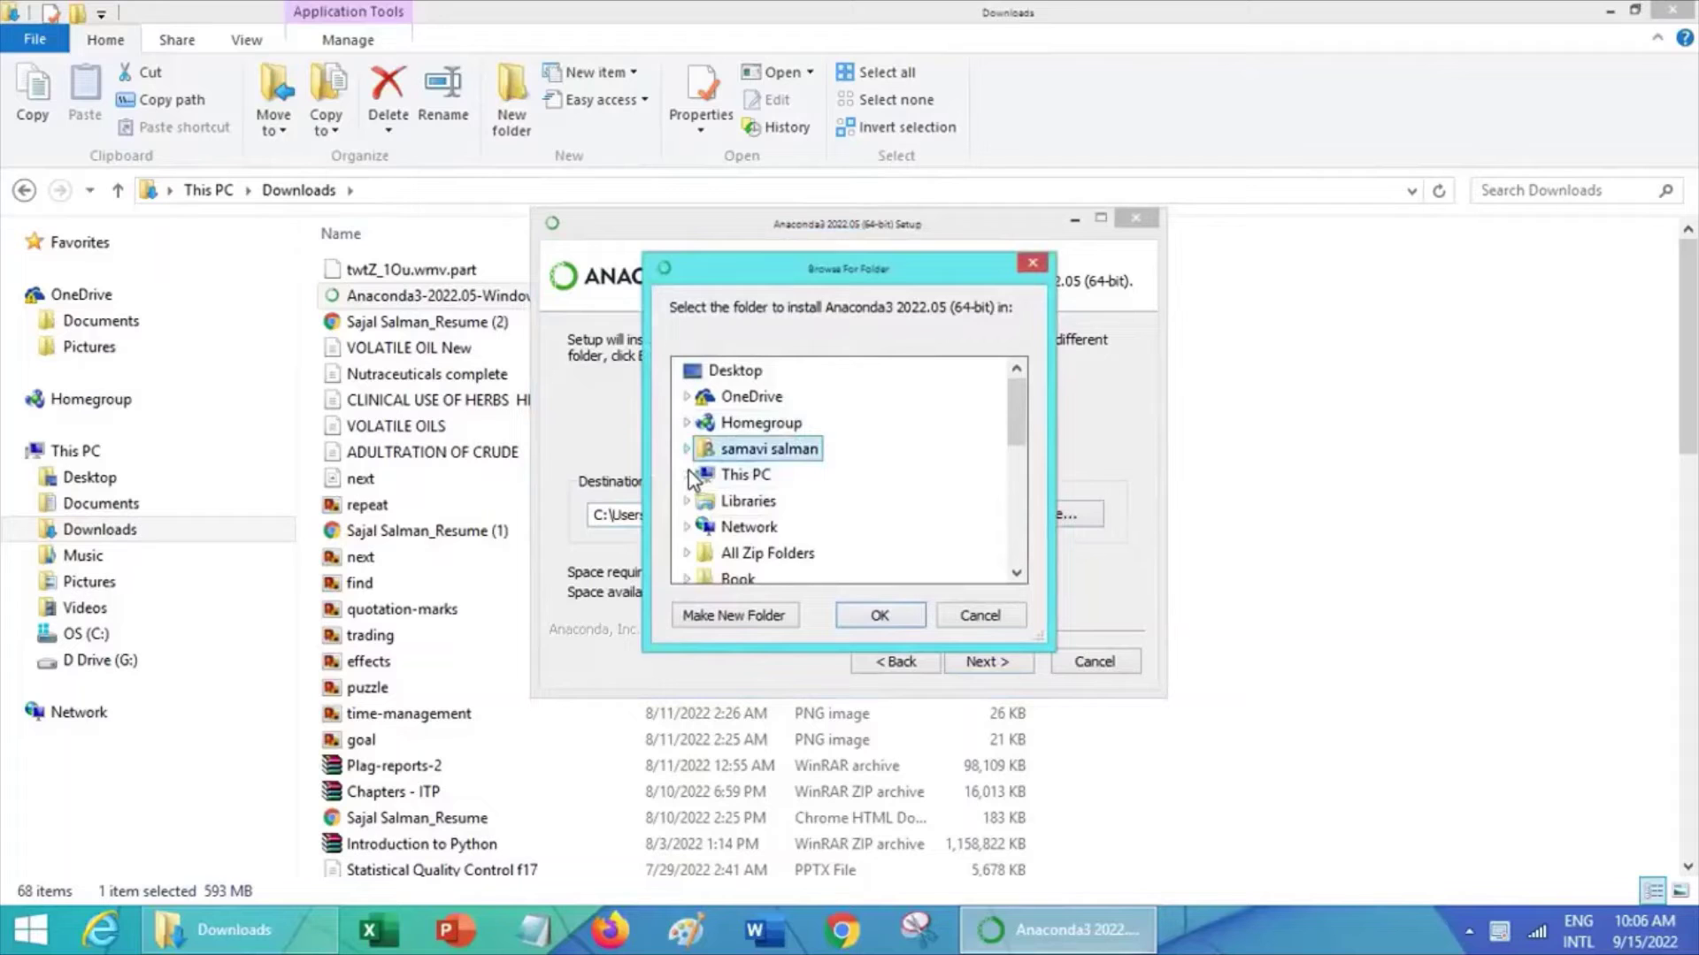
click(689, 476)
scroll(1007, 434, down, 1)
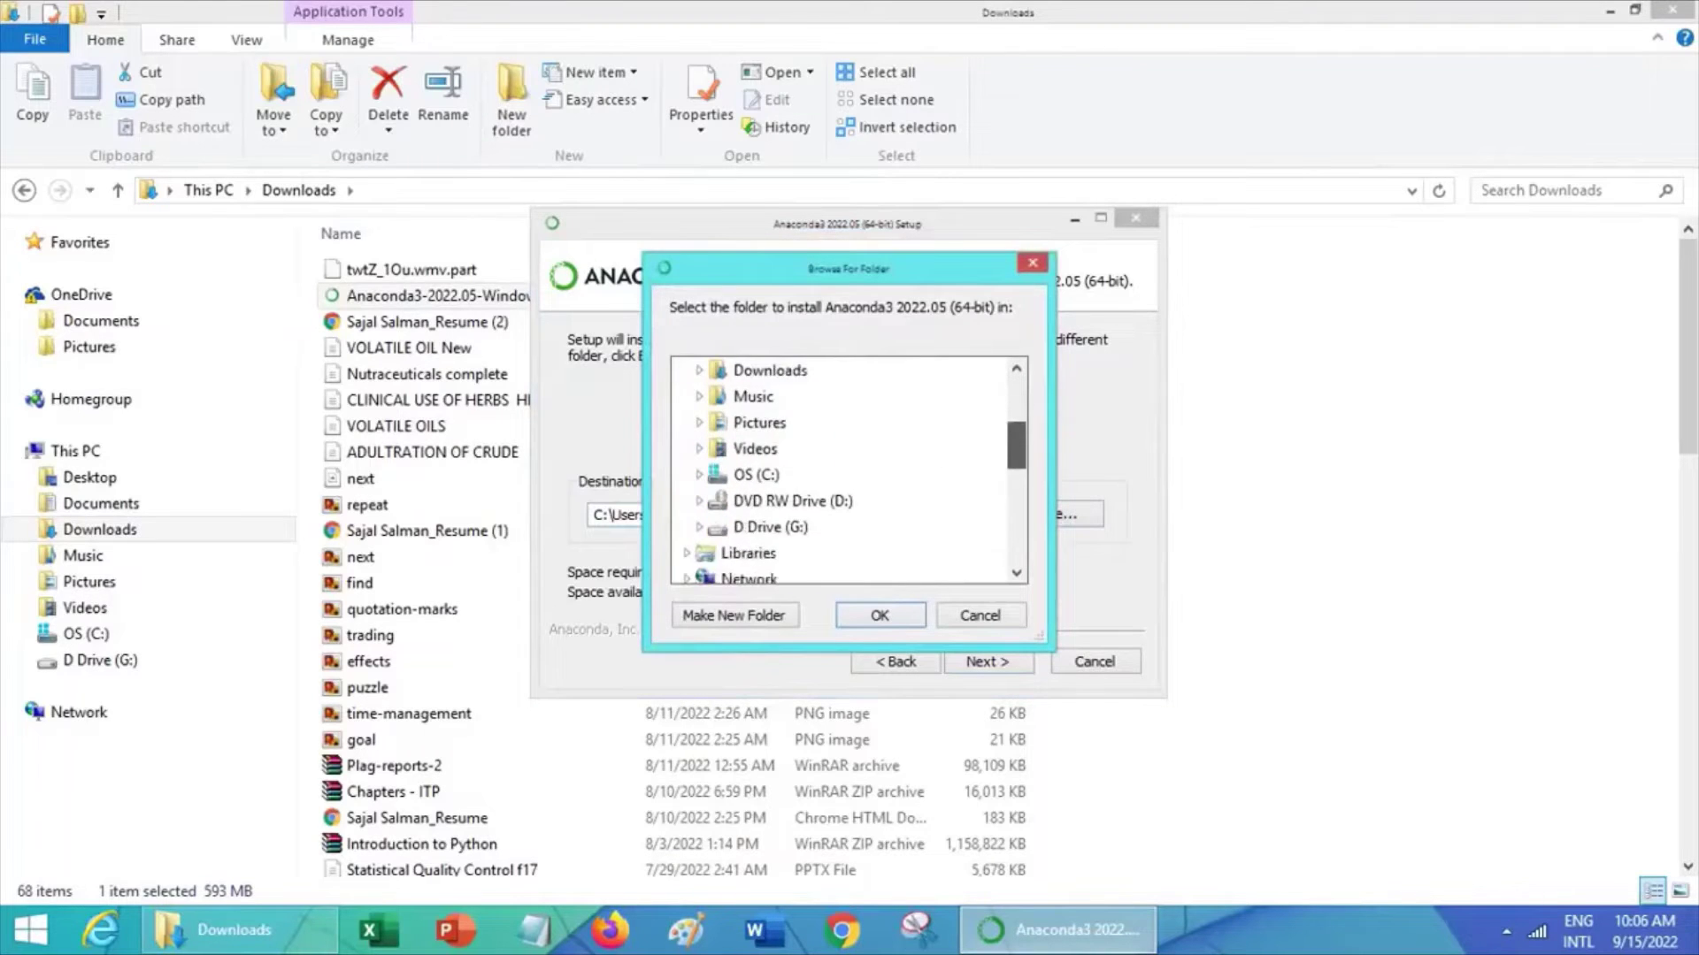
scroll(743, 504, down, 1)
double_click(748, 501)
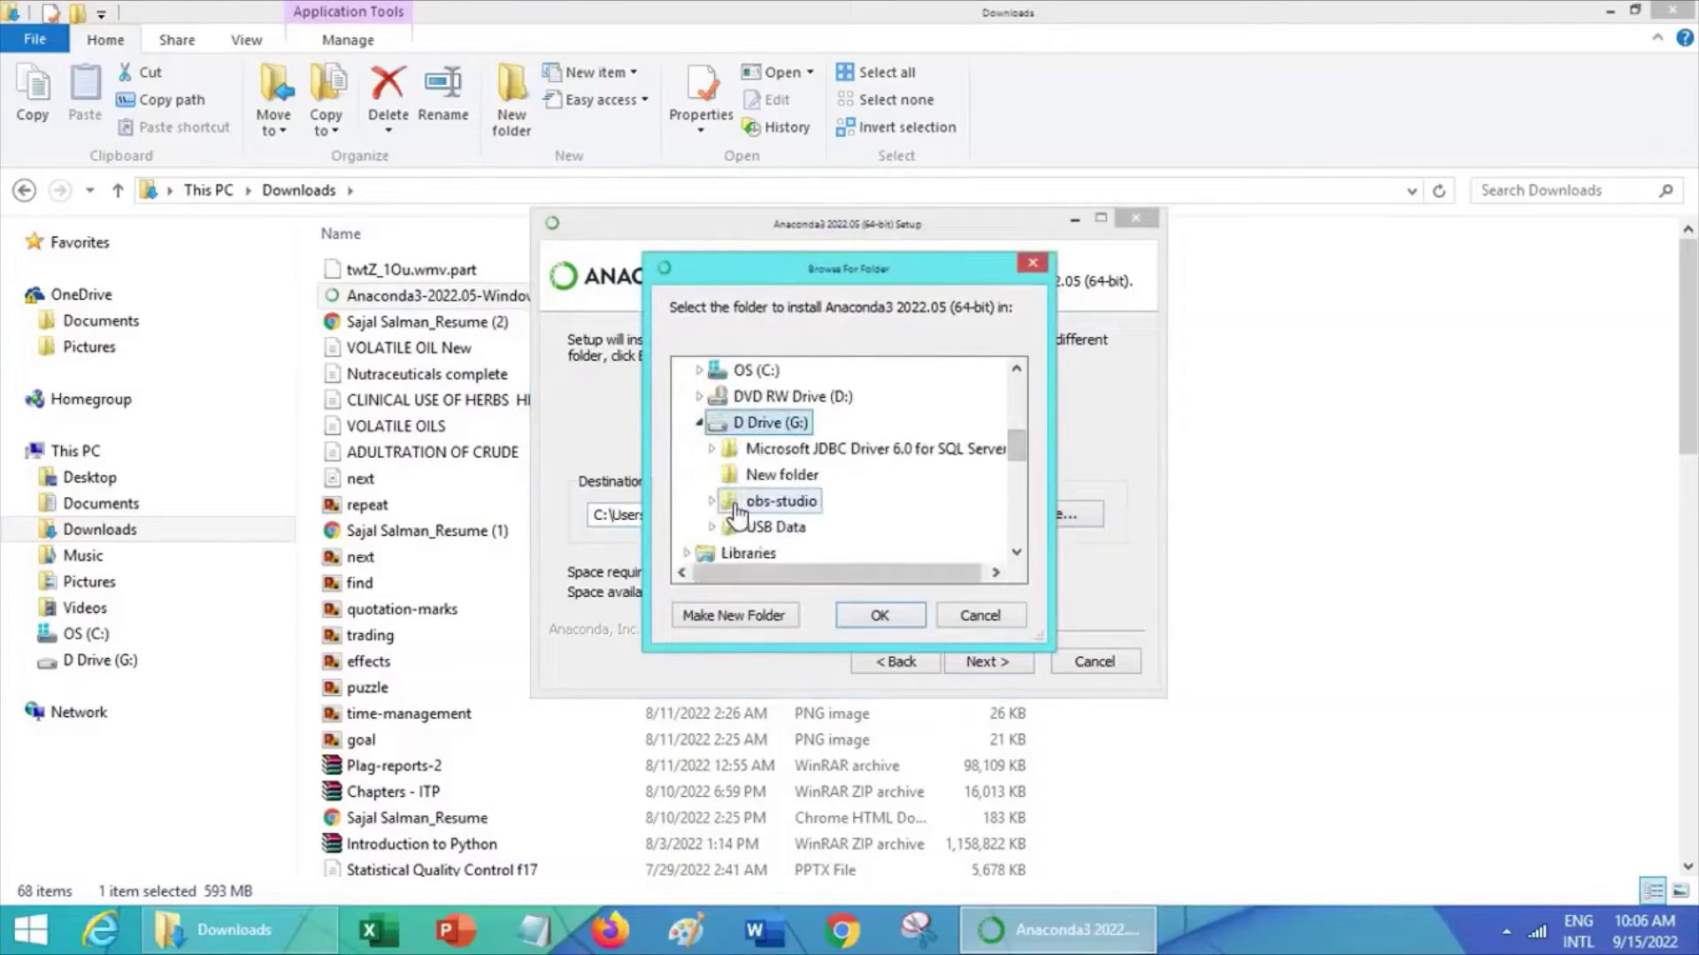
click(759, 615)
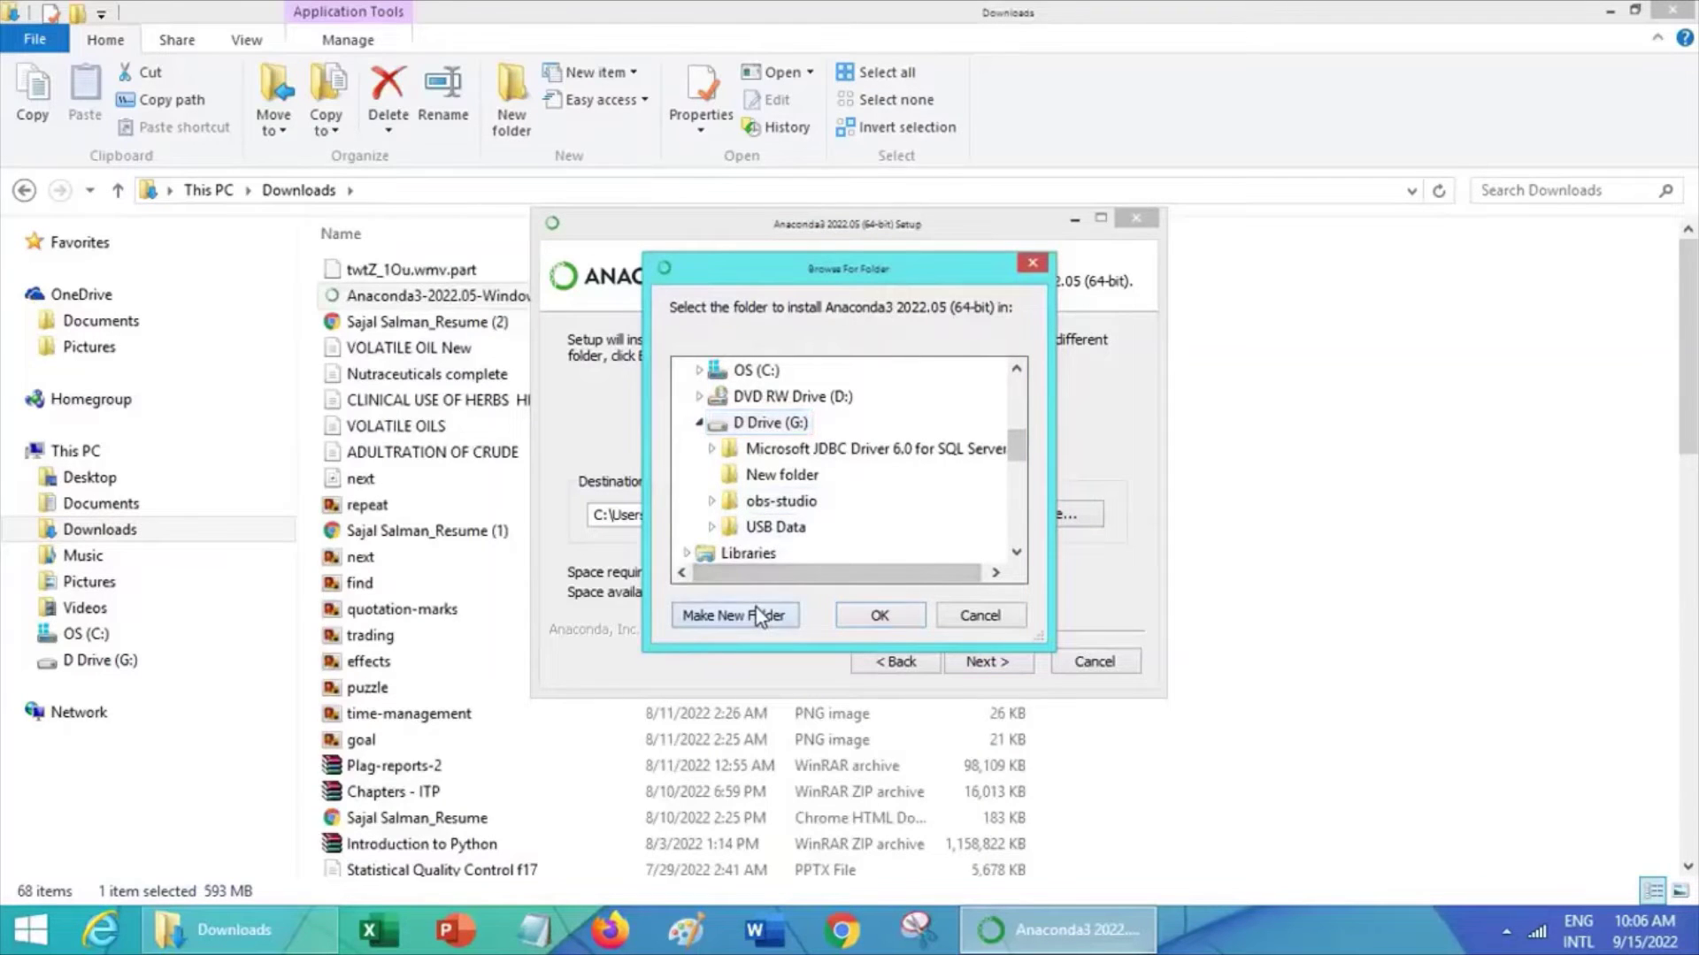
text(A)
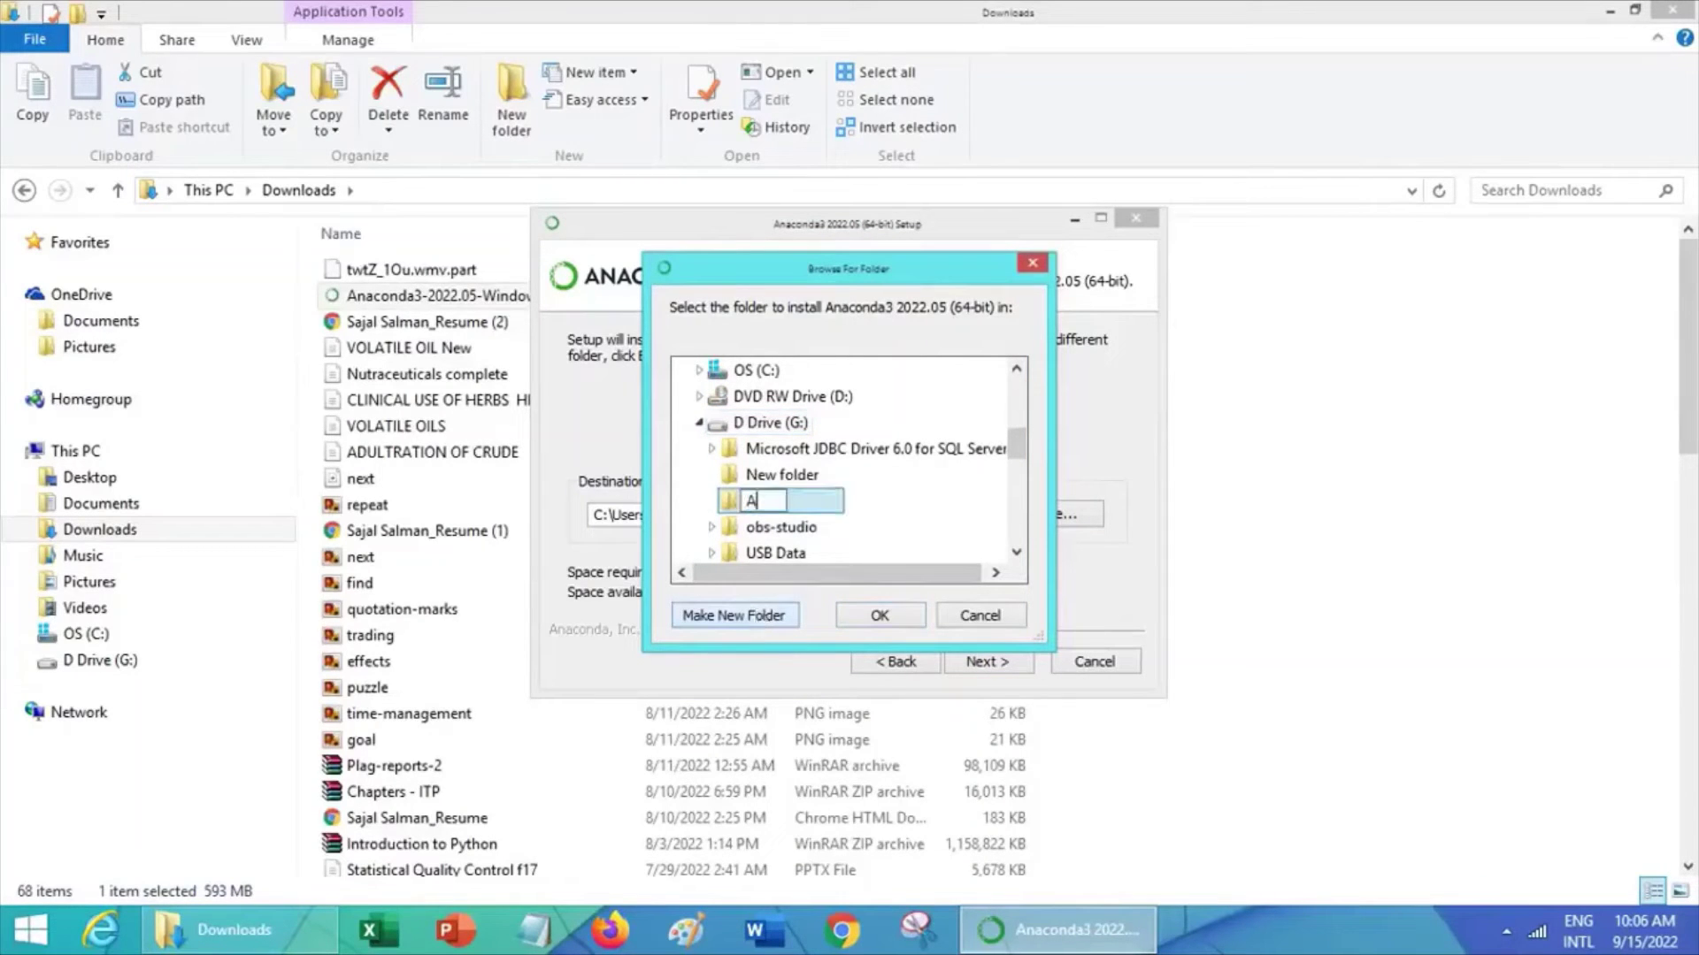
text(naconda)
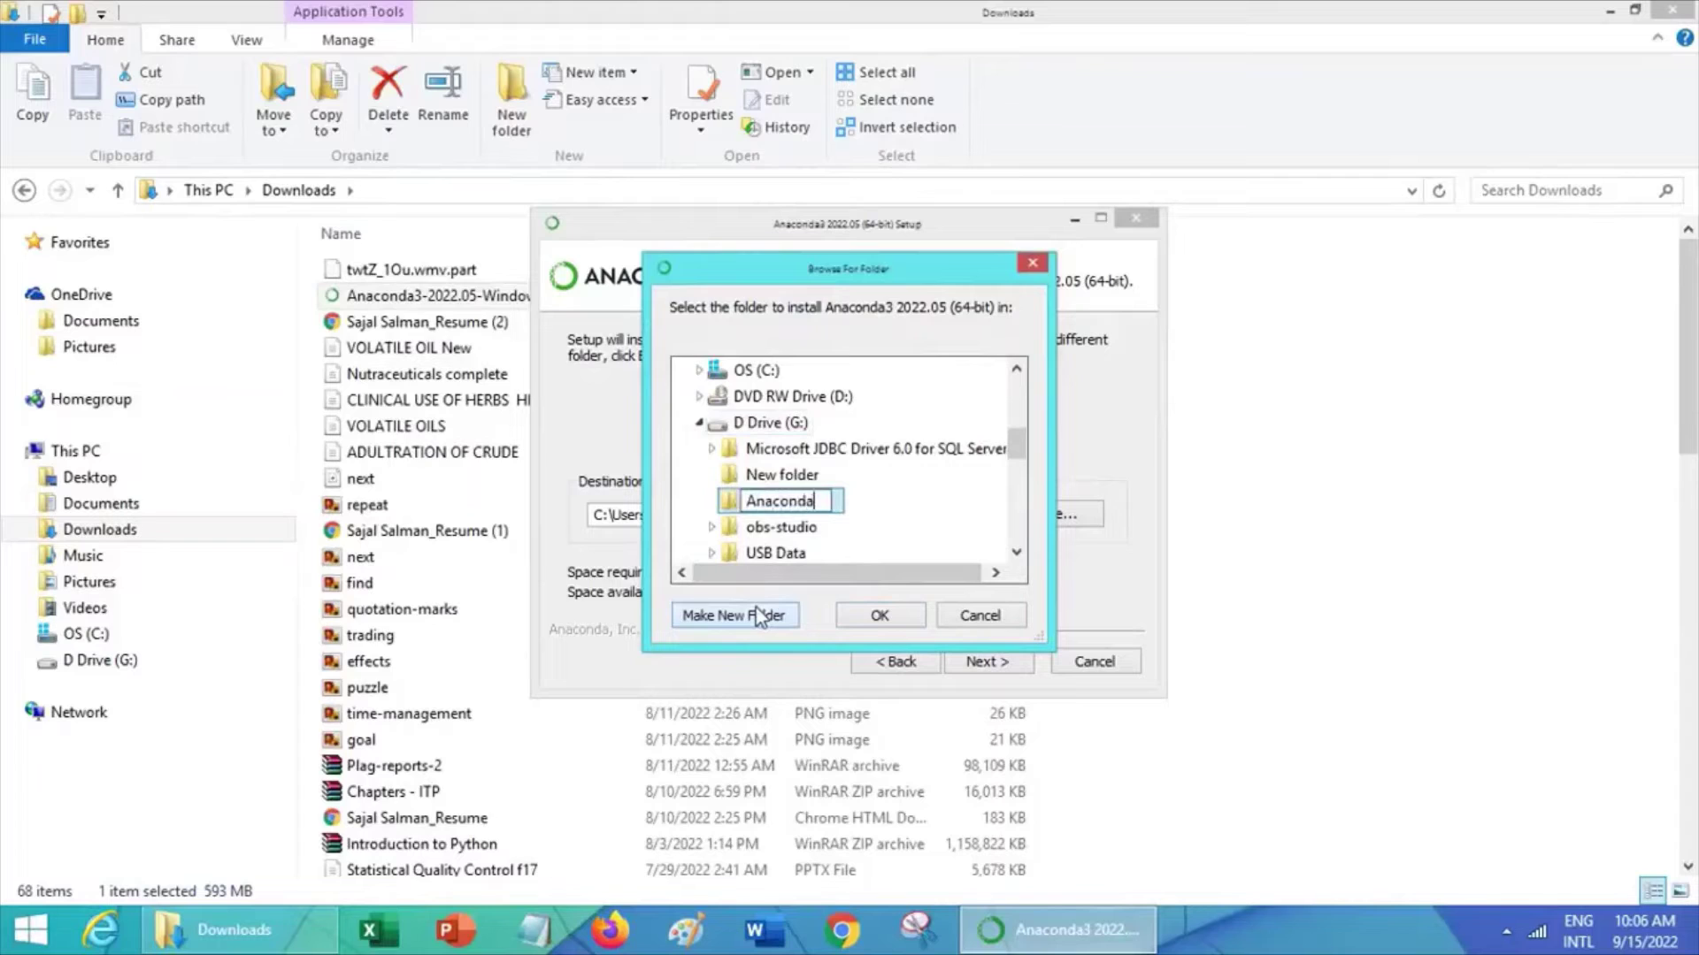
click(880, 622)
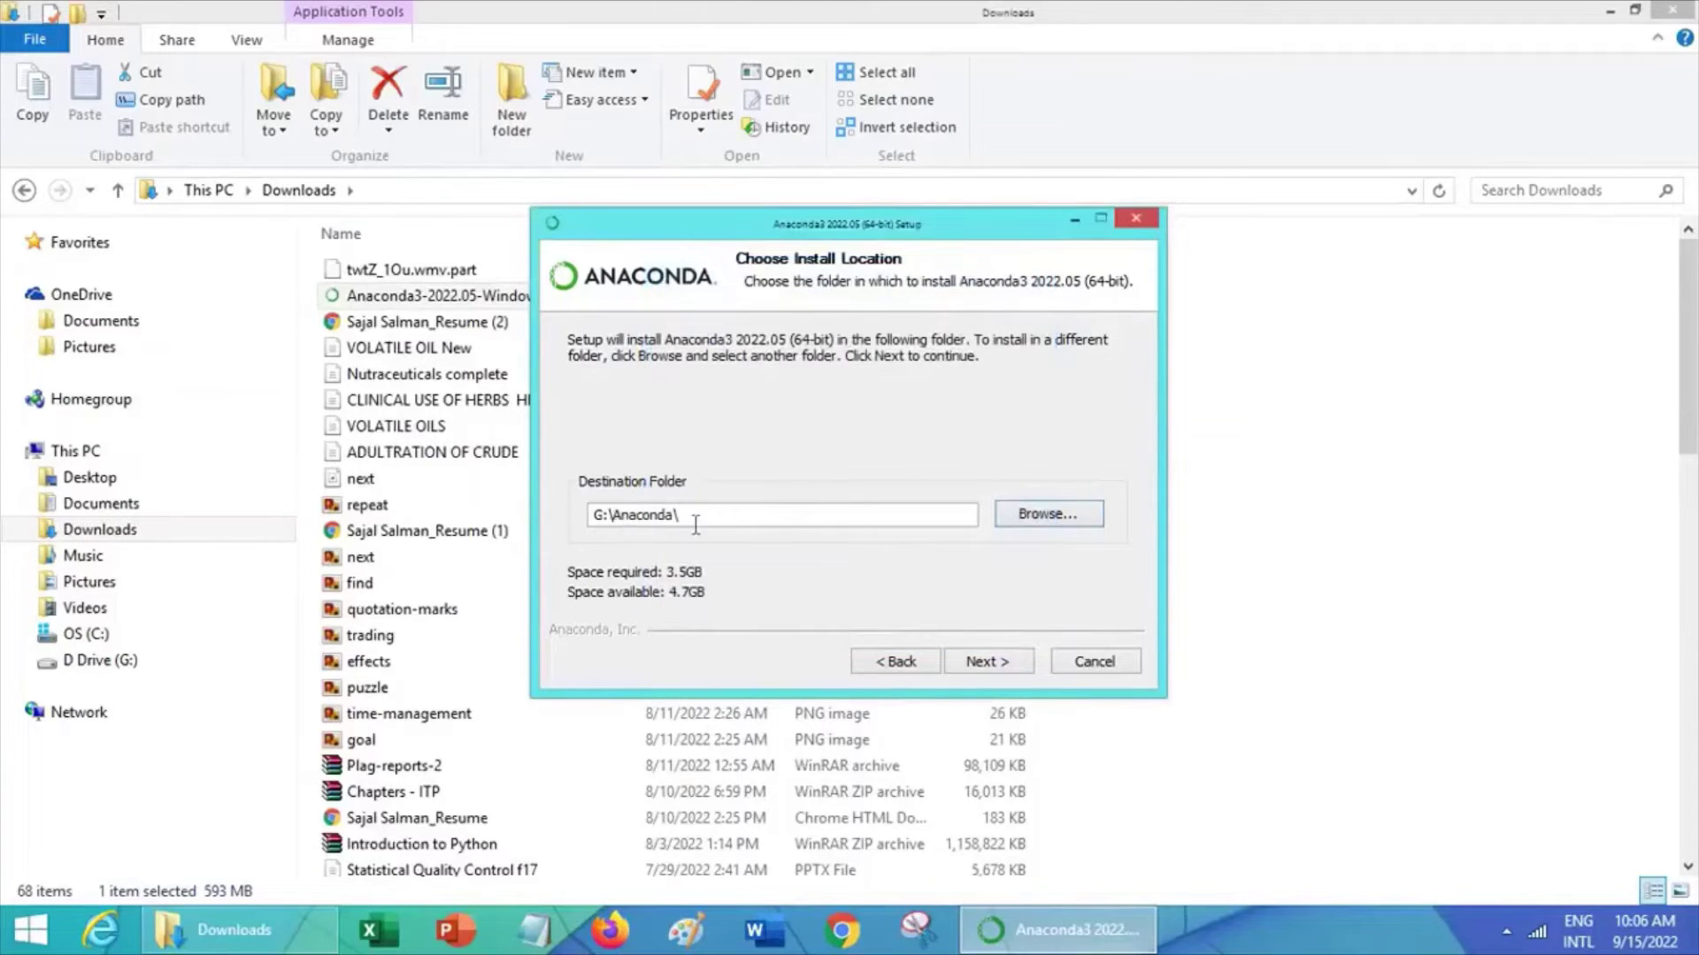
Start the installation with Anaconda3 registered as the default Python 3.9, and show the contents of D Drive (G:) in the file browser
click(984, 662)
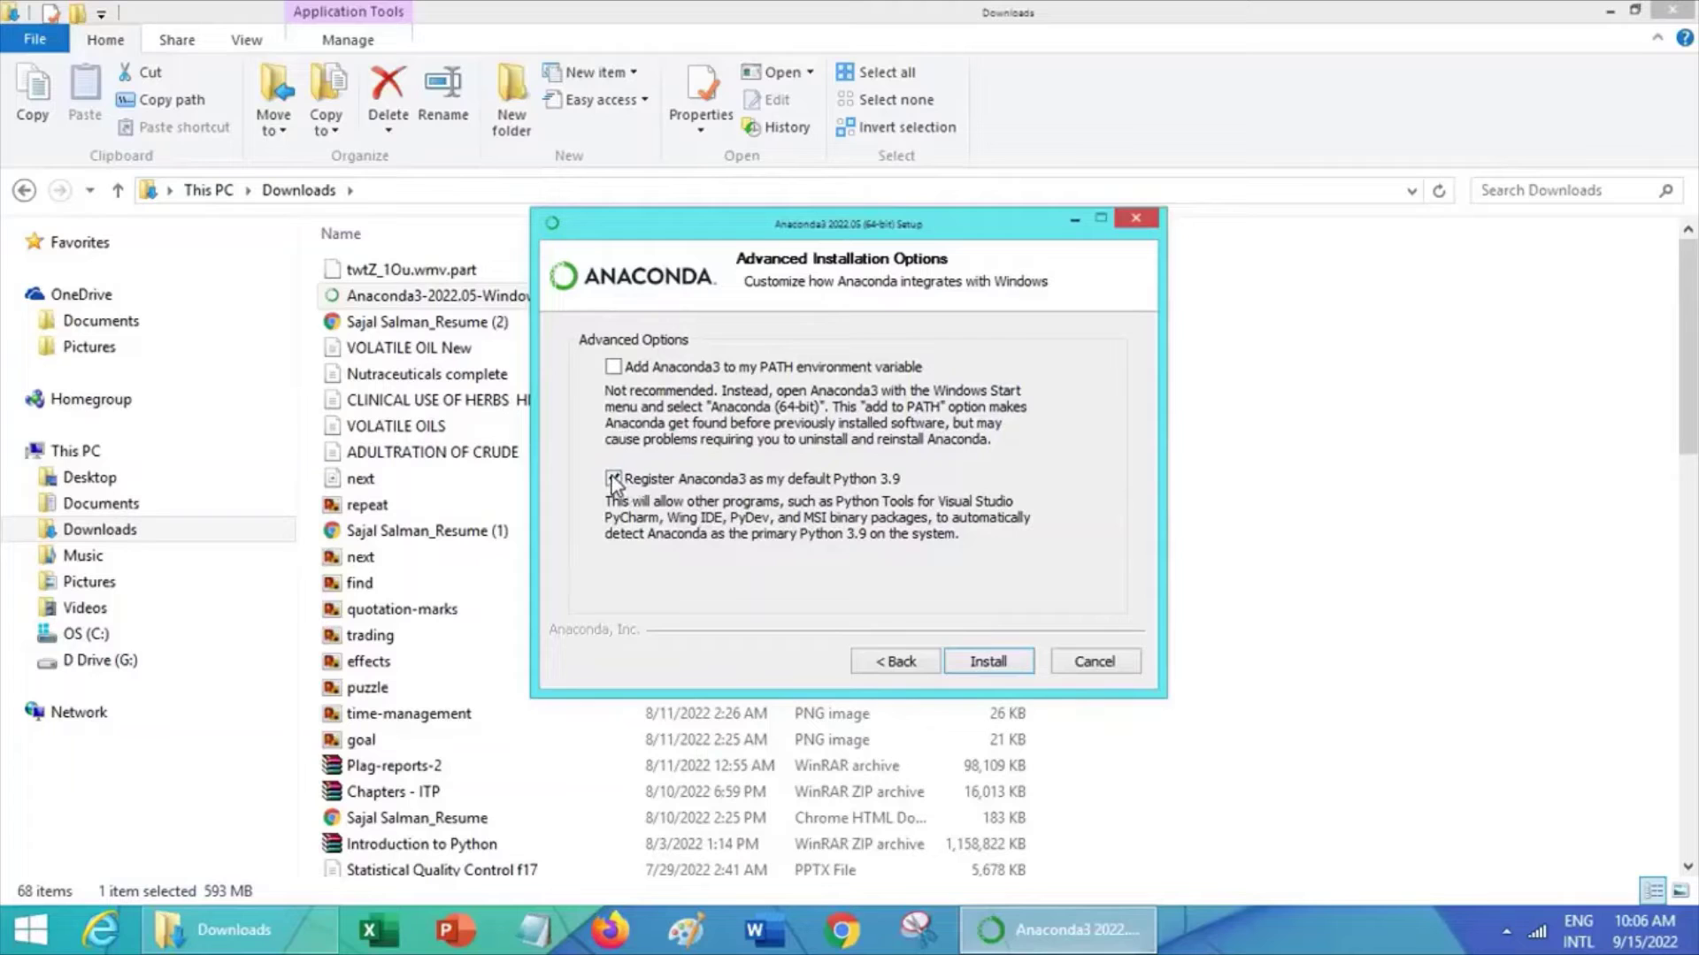
click(985, 679)
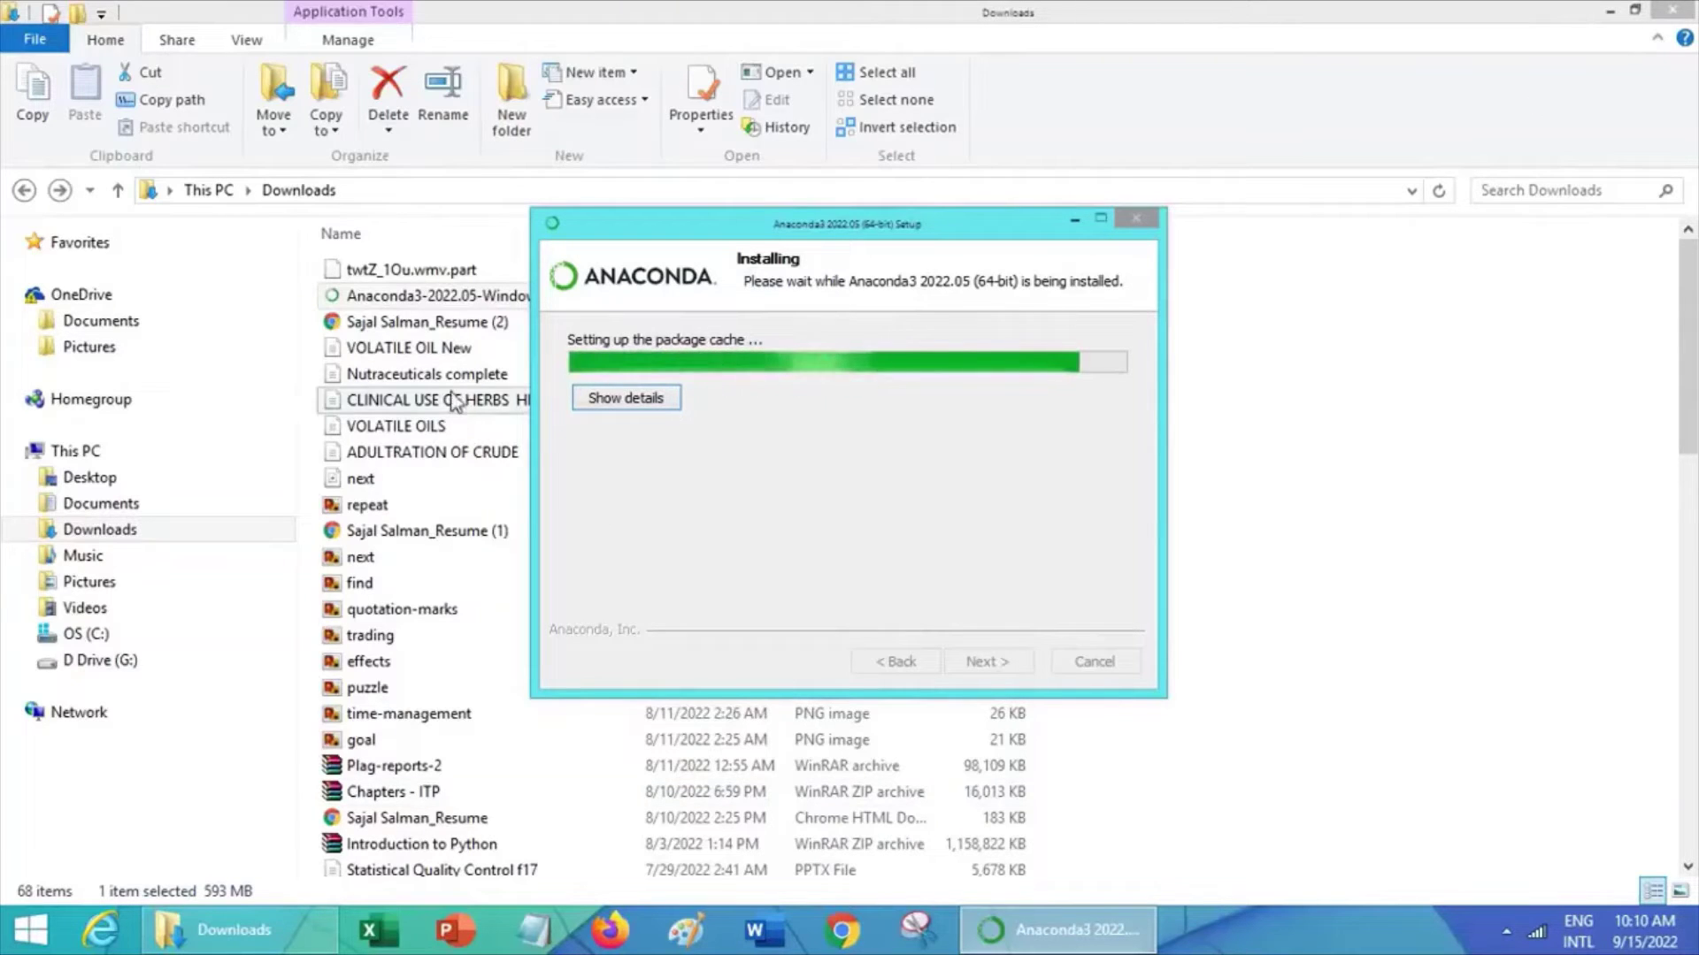
click(100, 660)
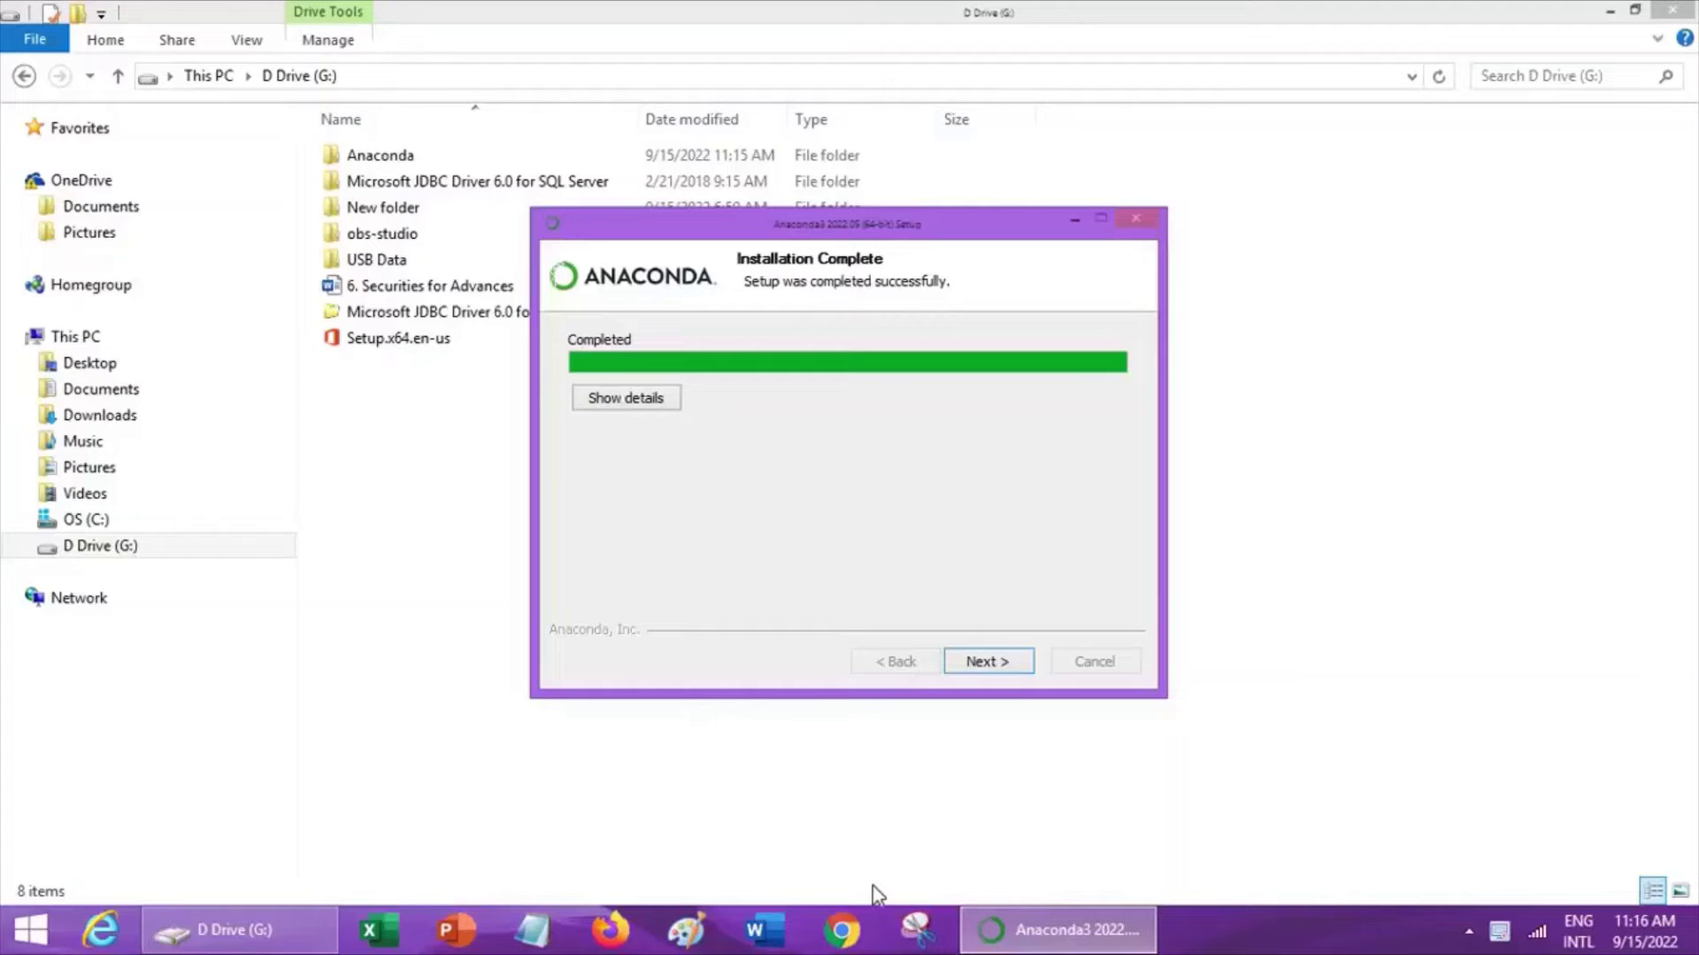
Finish the Anaconda3 setup with the Anaconda Distribution Tutorial and Getting Started with Anaconda options enabled
click(1021, 665)
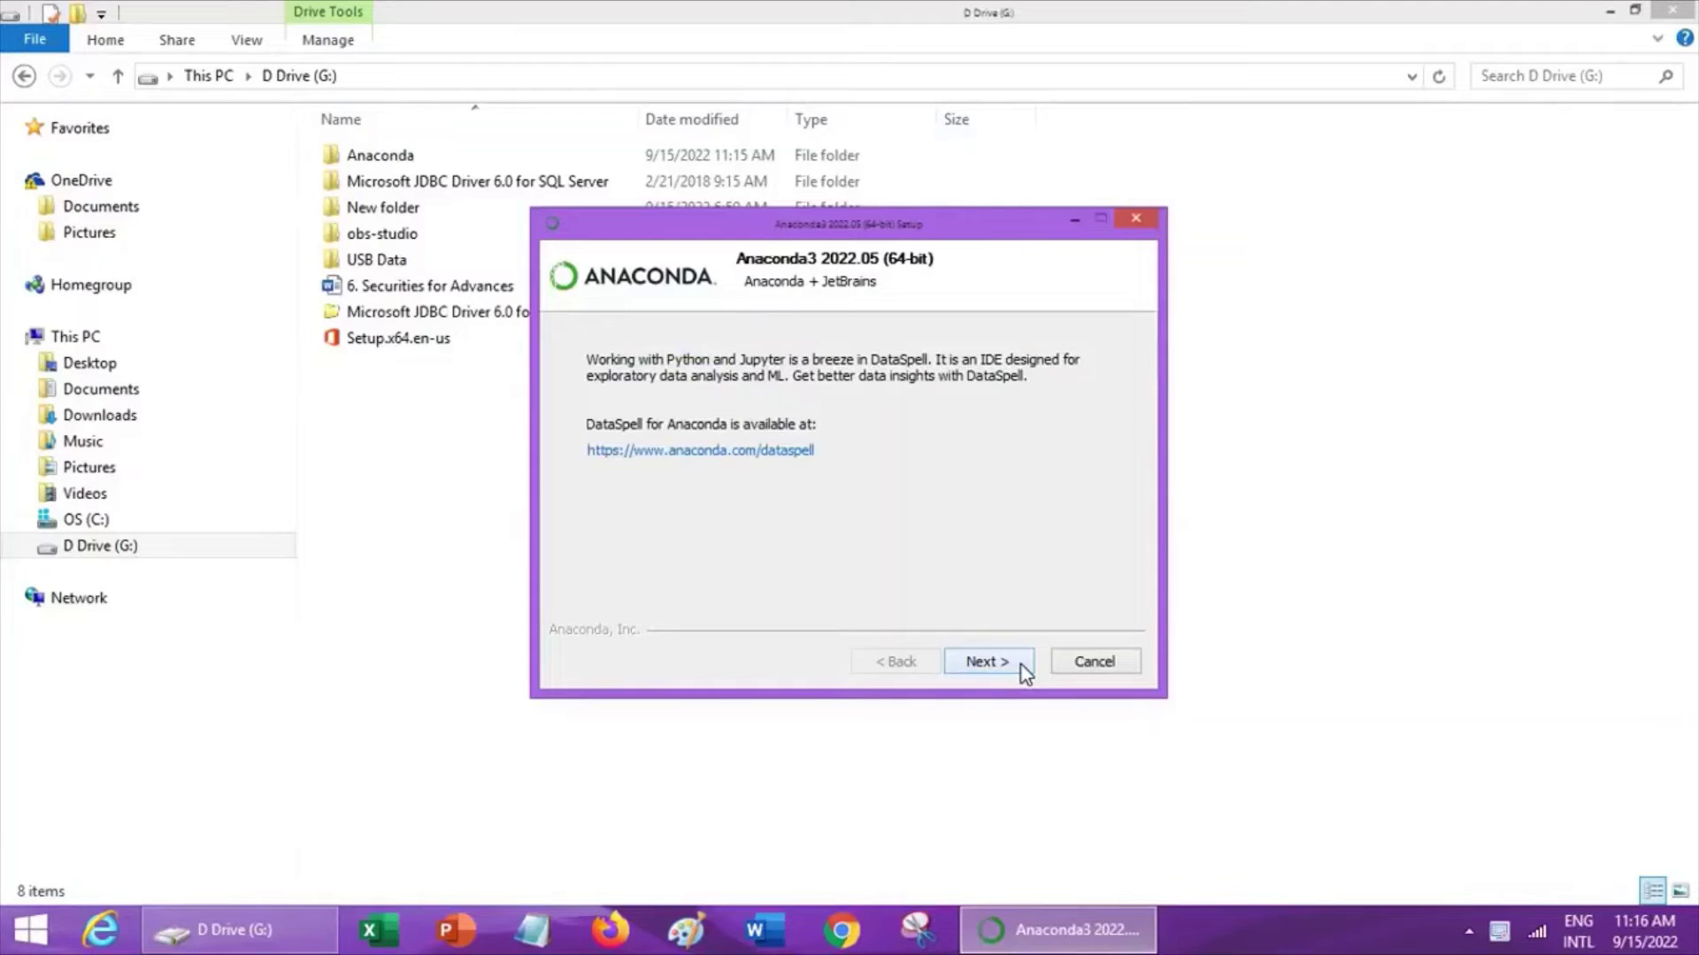
click(1021, 665)
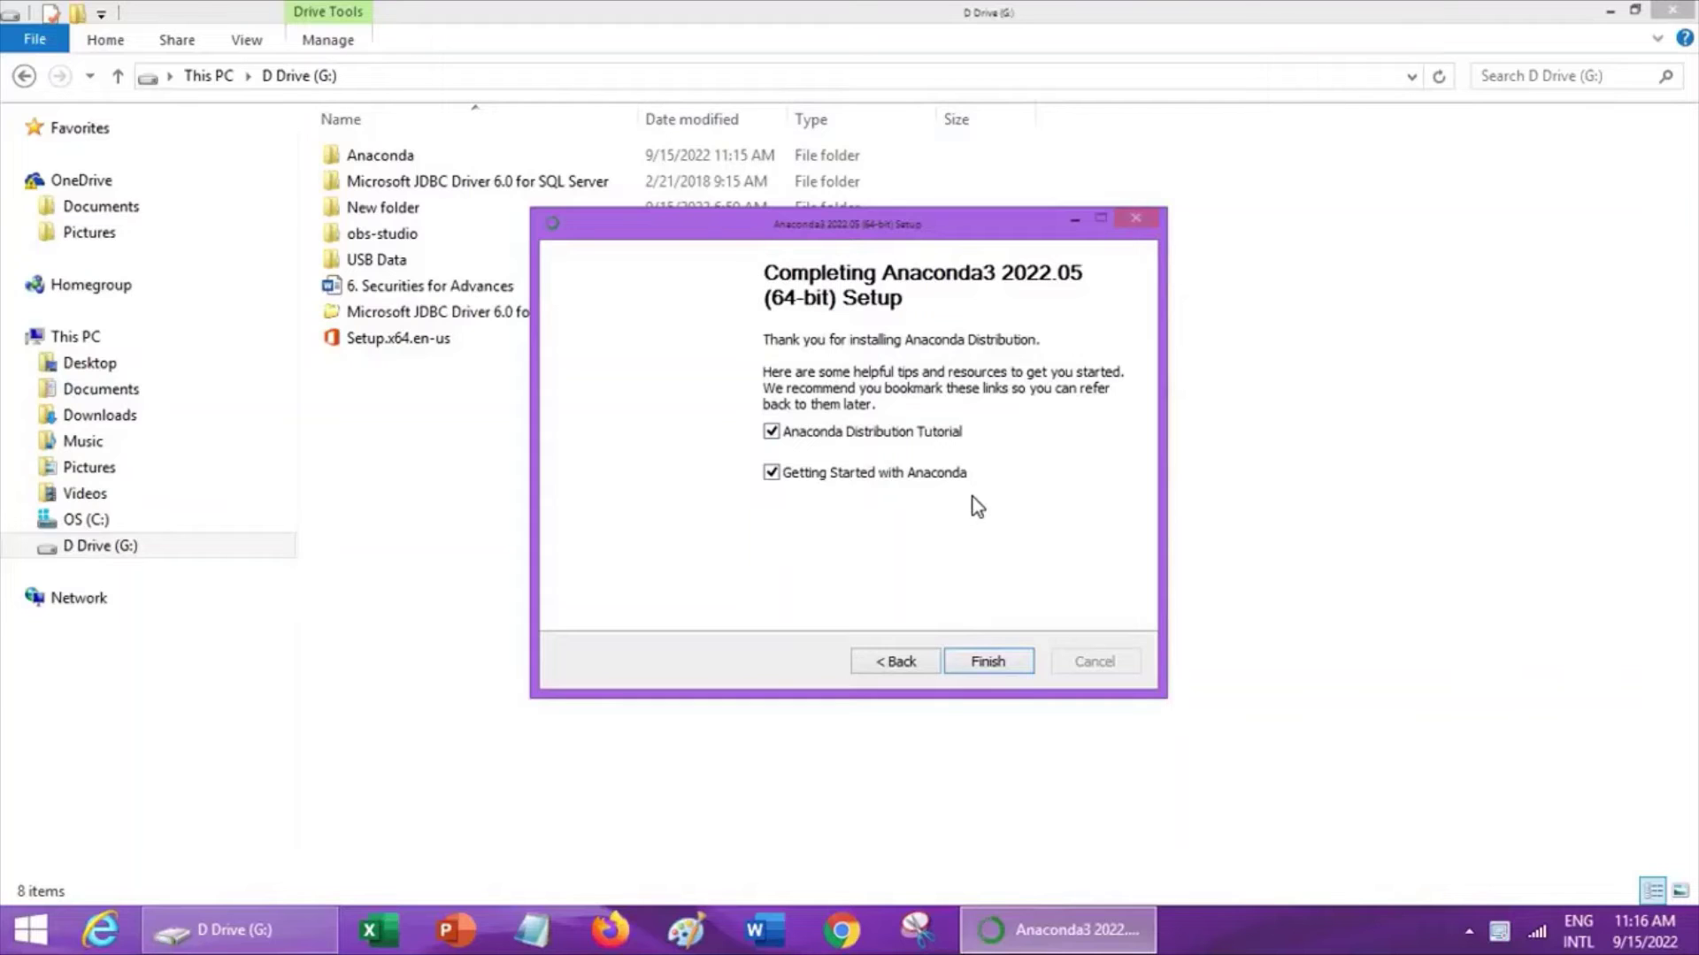
click(989, 663)
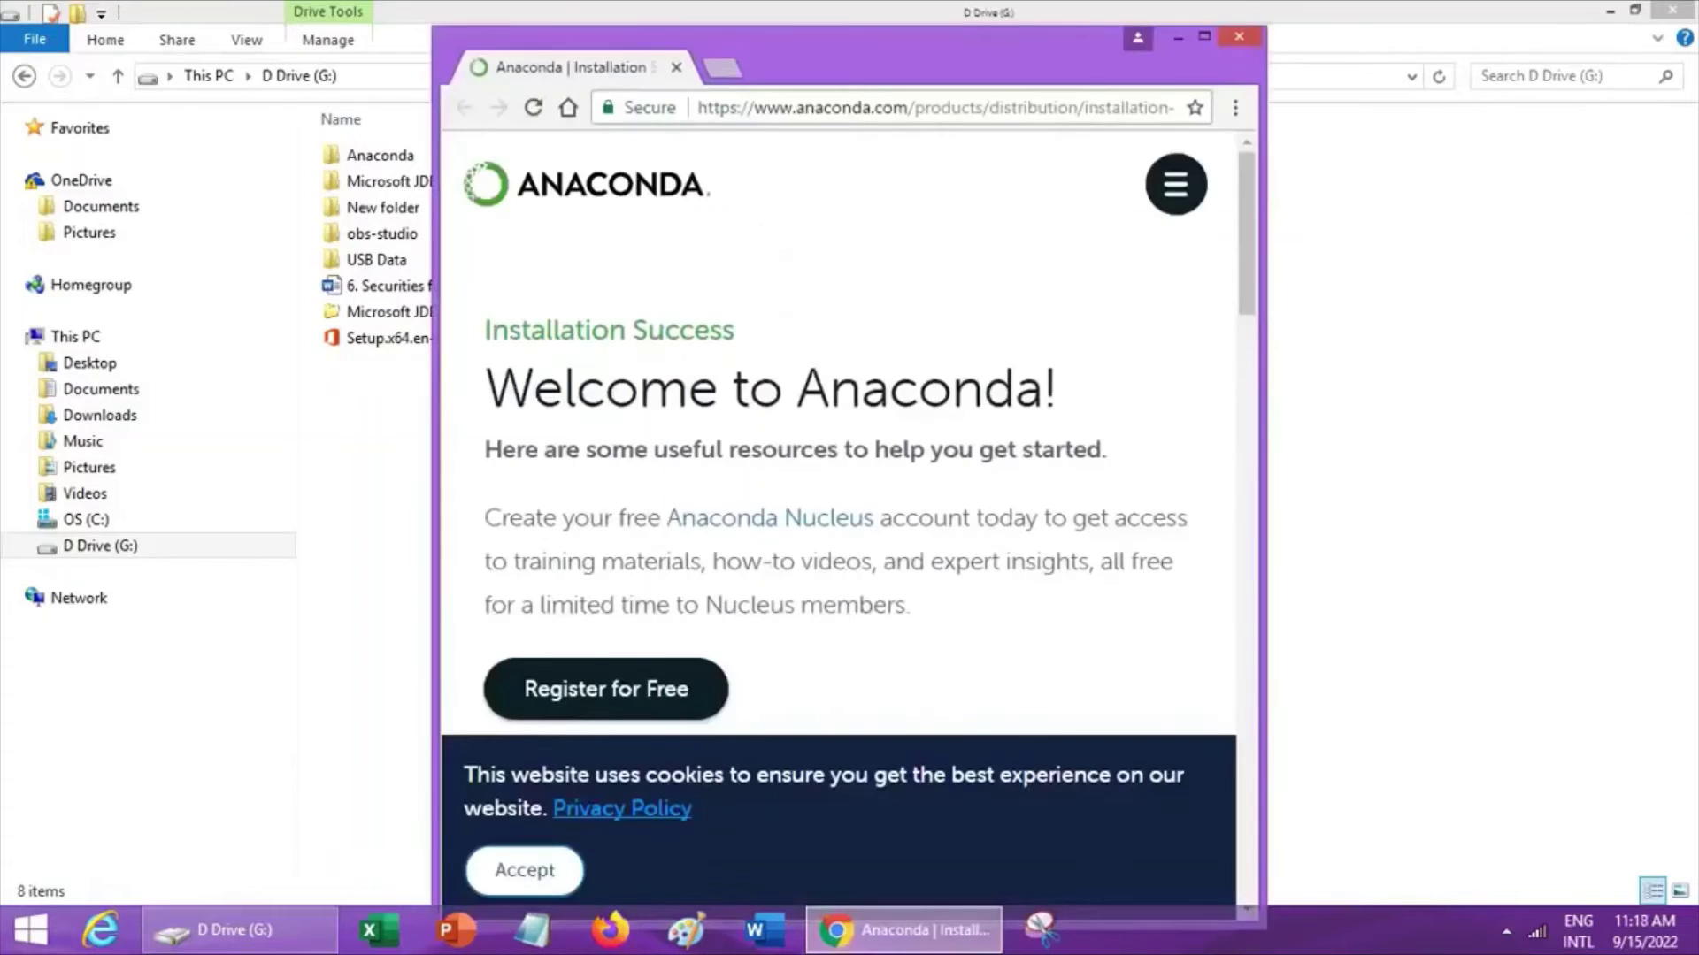
Review the Anaconda installation success page at full window size, including its tutorial and quick start resources, and close the browser
click(1200, 42)
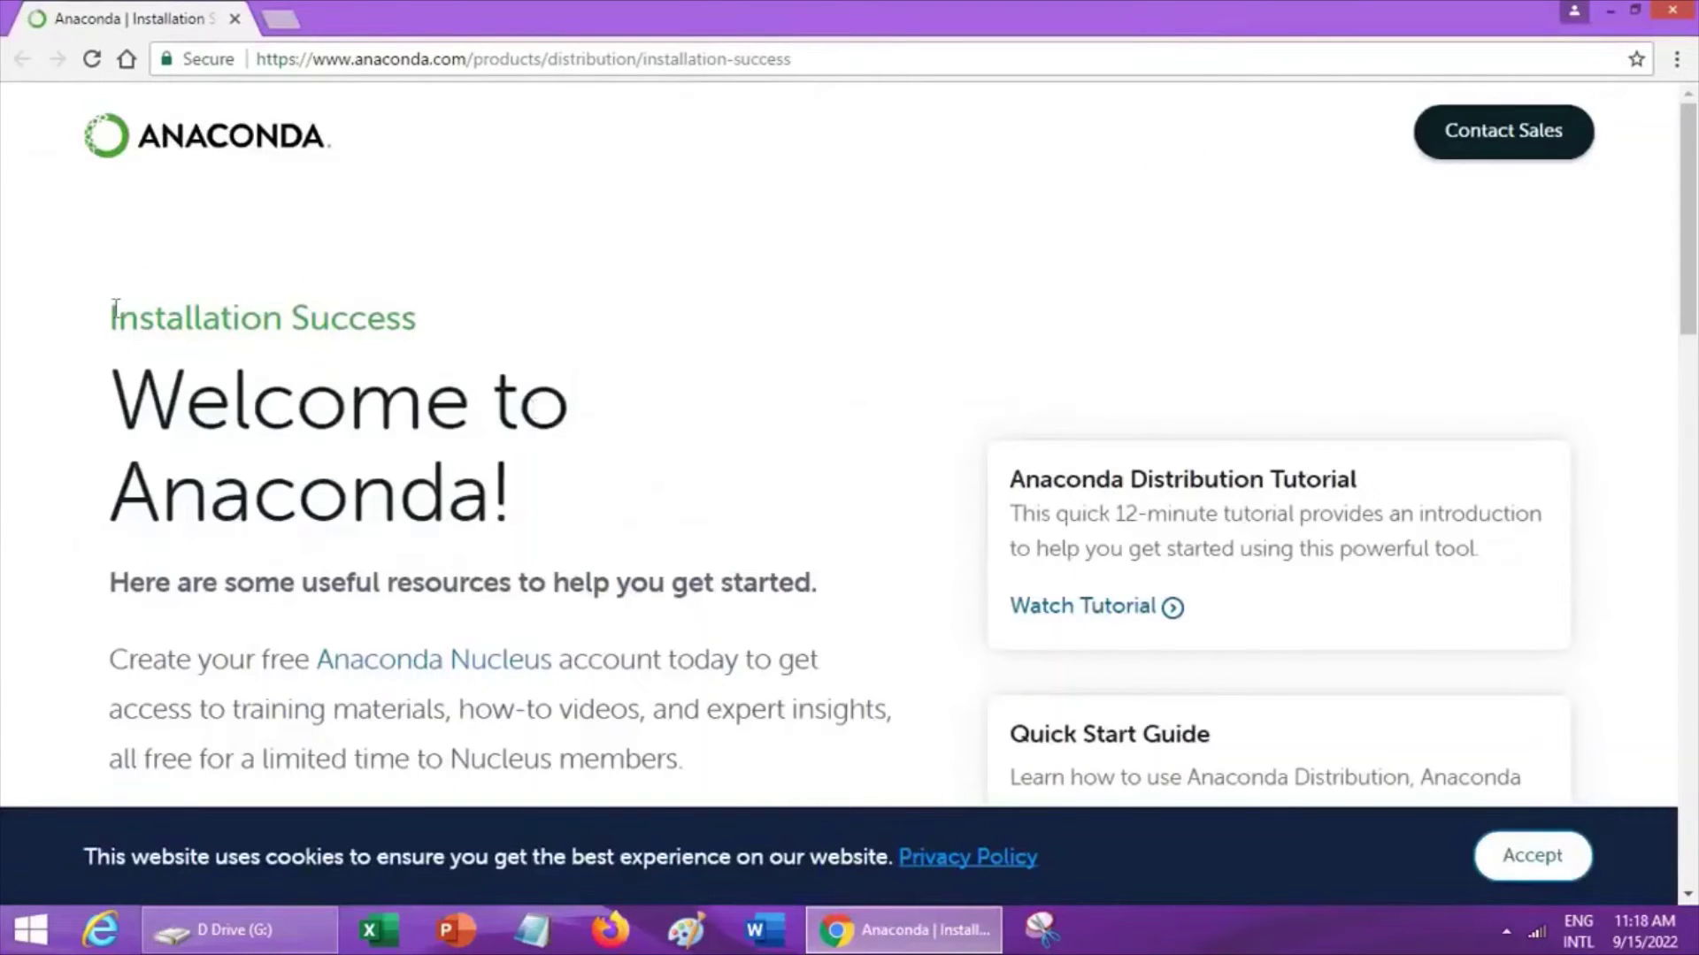
drag(111, 309, 421, 316)
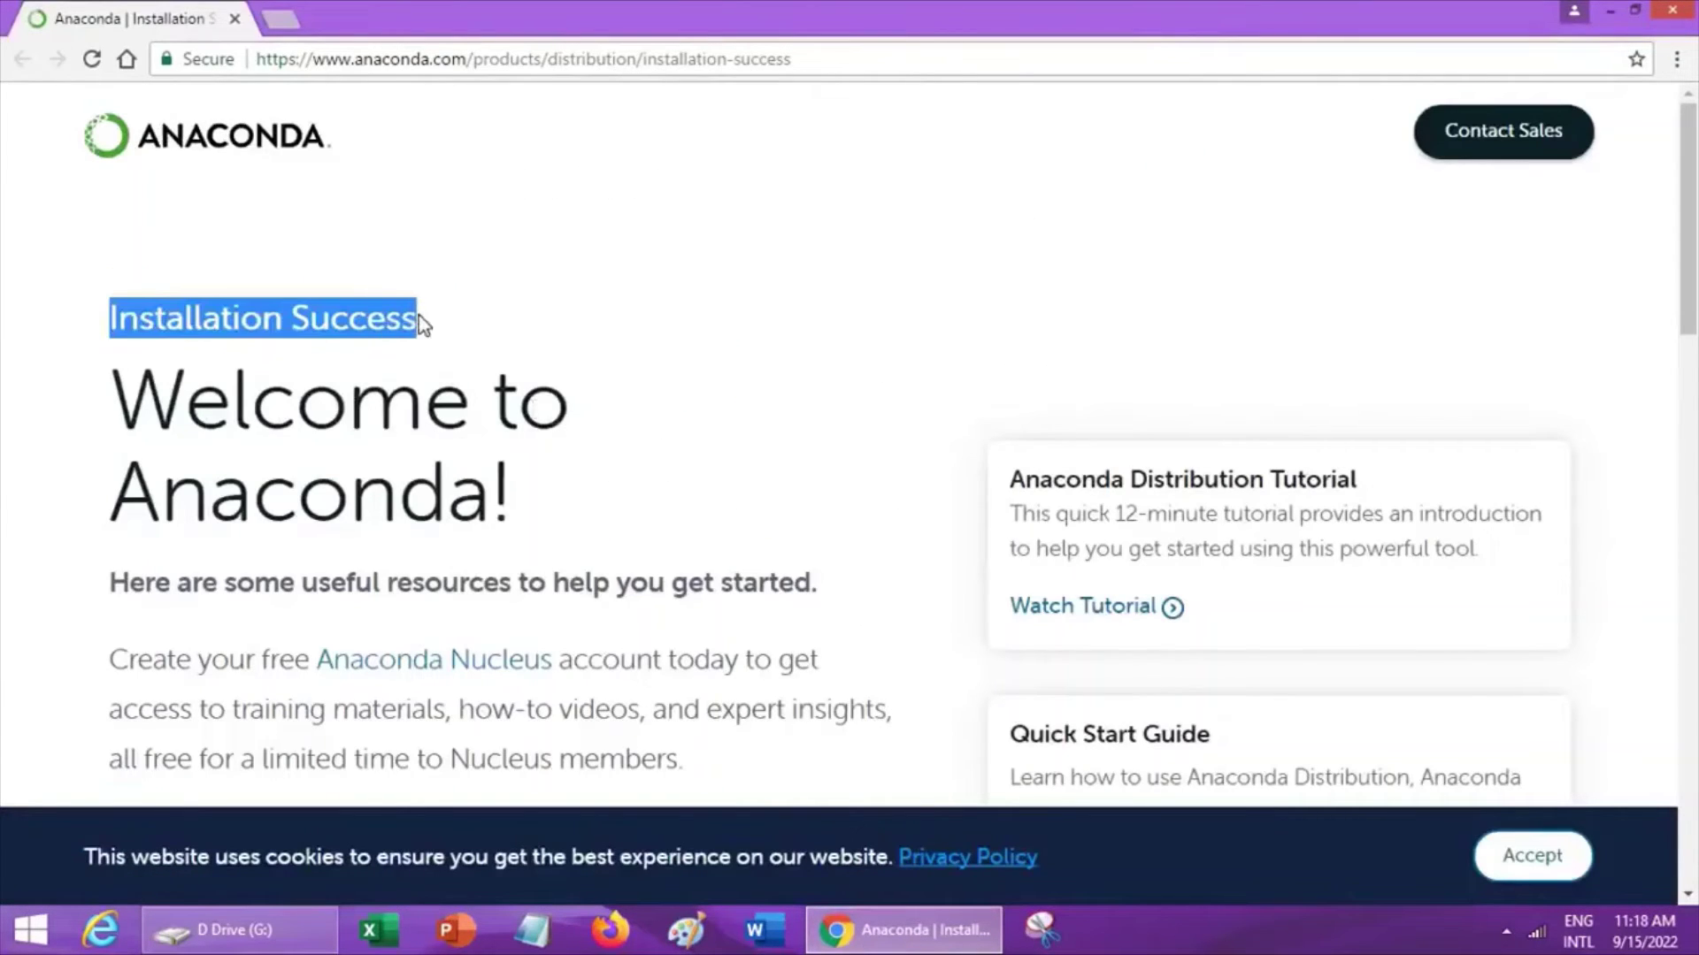
drag(112, 403, 1025, 498)
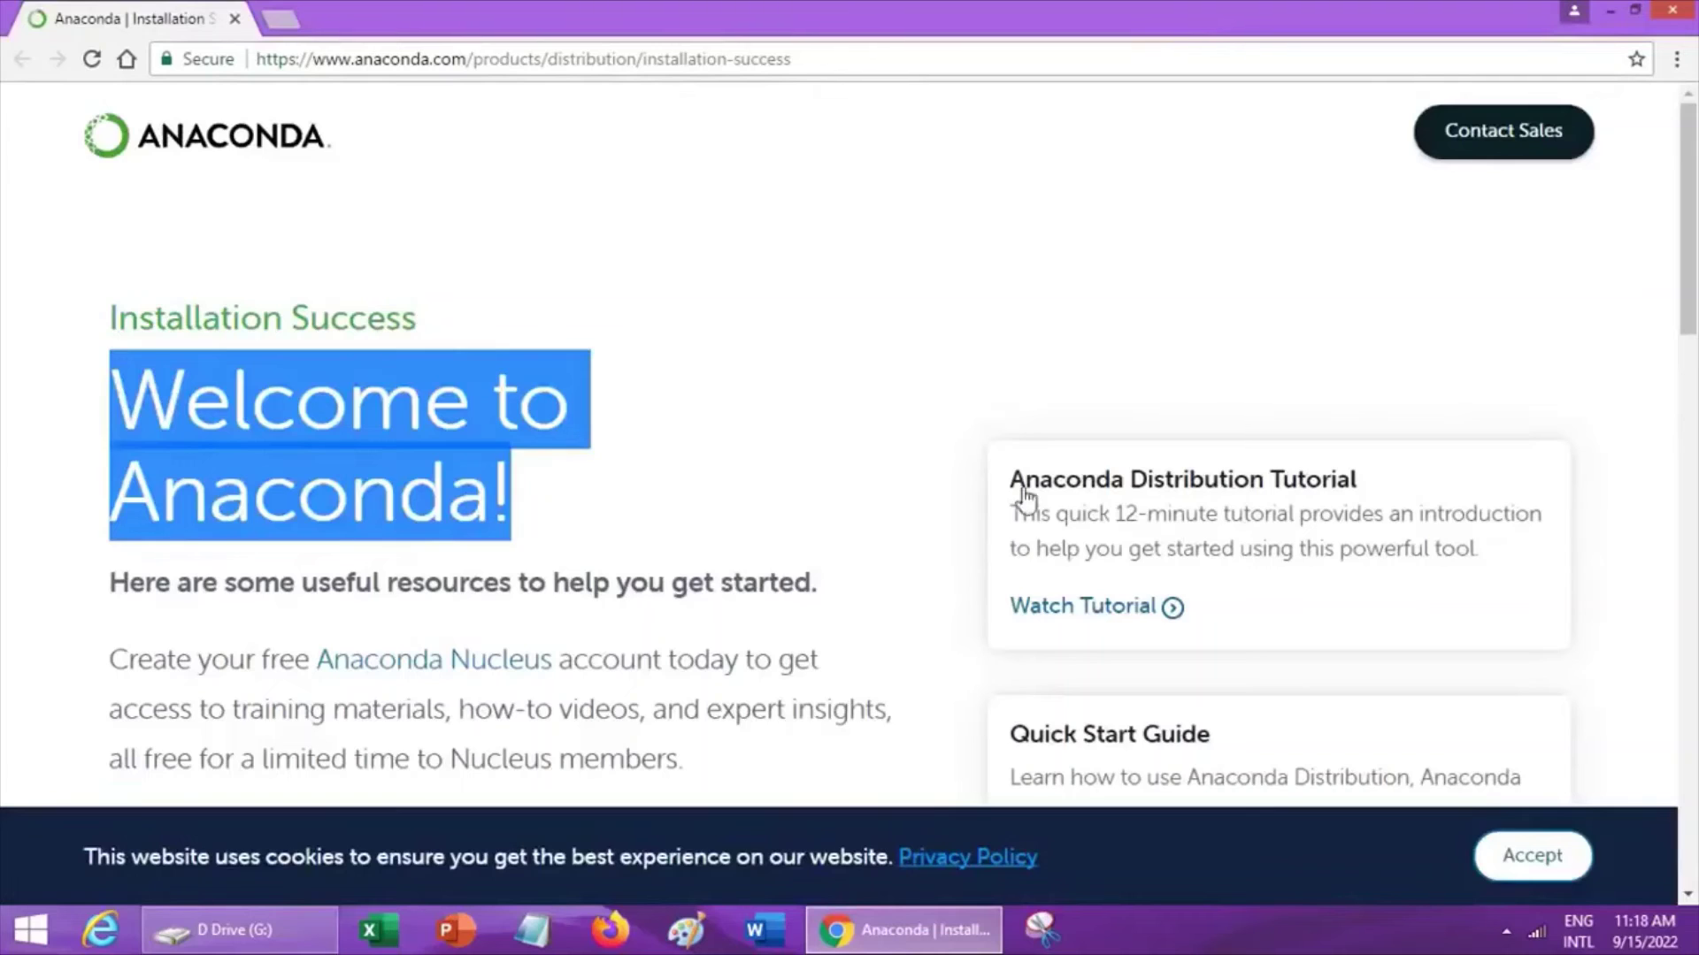
scroll(1113, 495, down, 1)
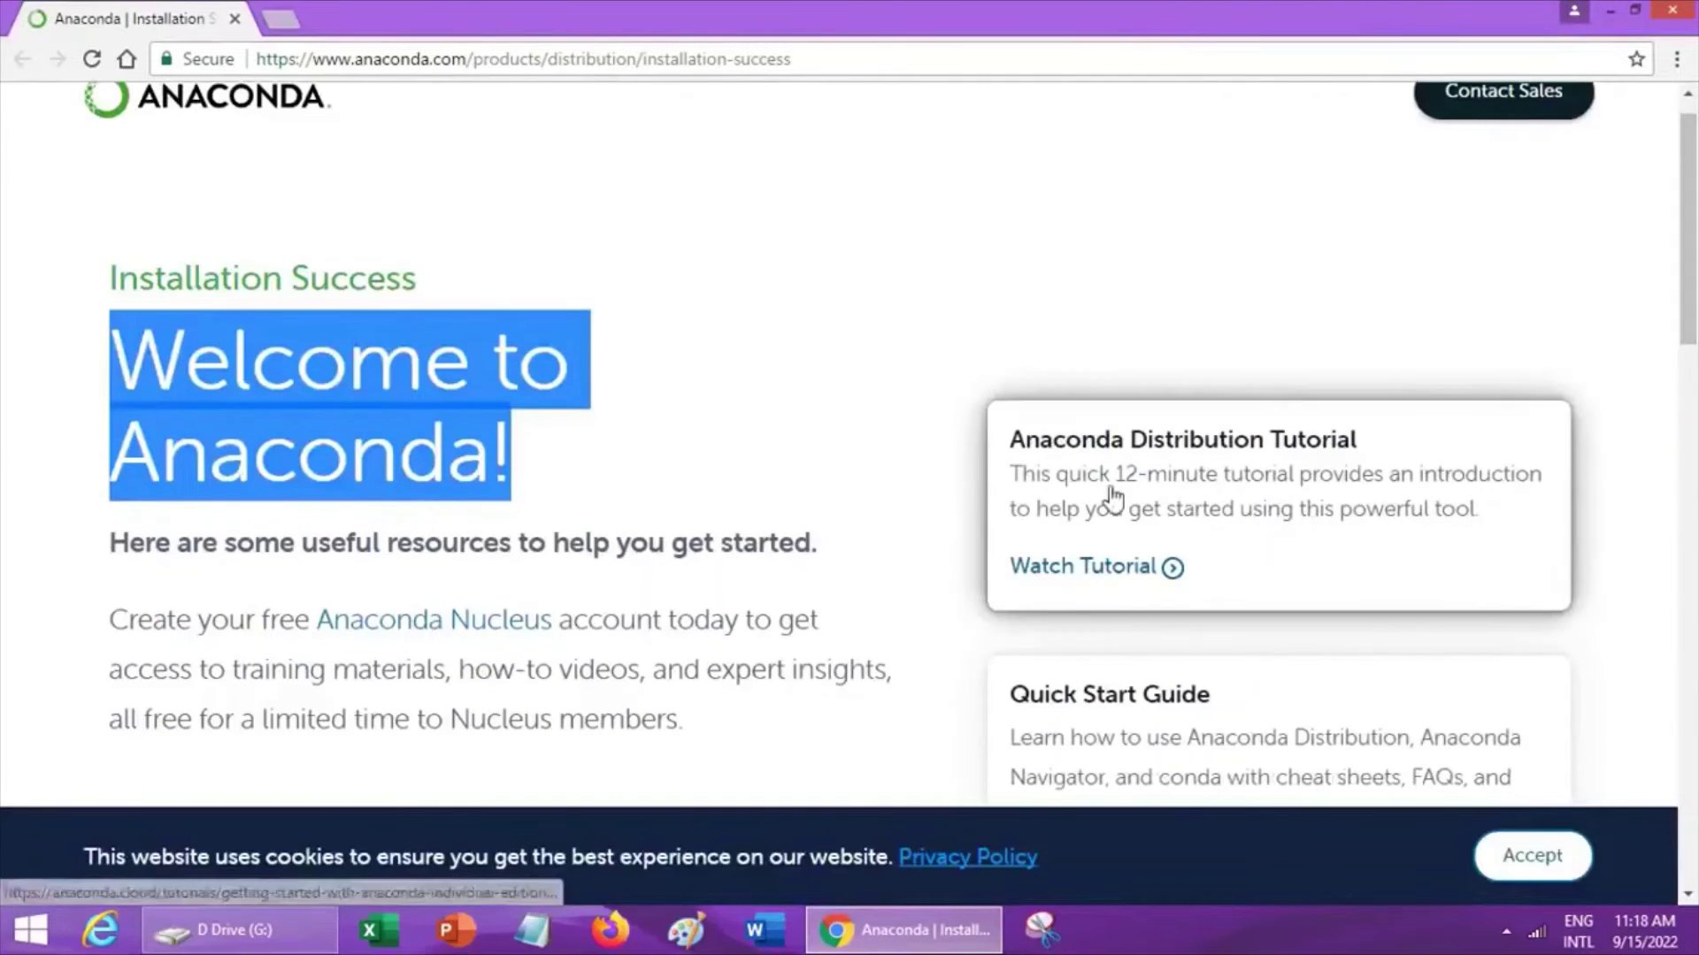
drag(1148, 487, 1634, 478)
scroll(1693, 386, down, 1)
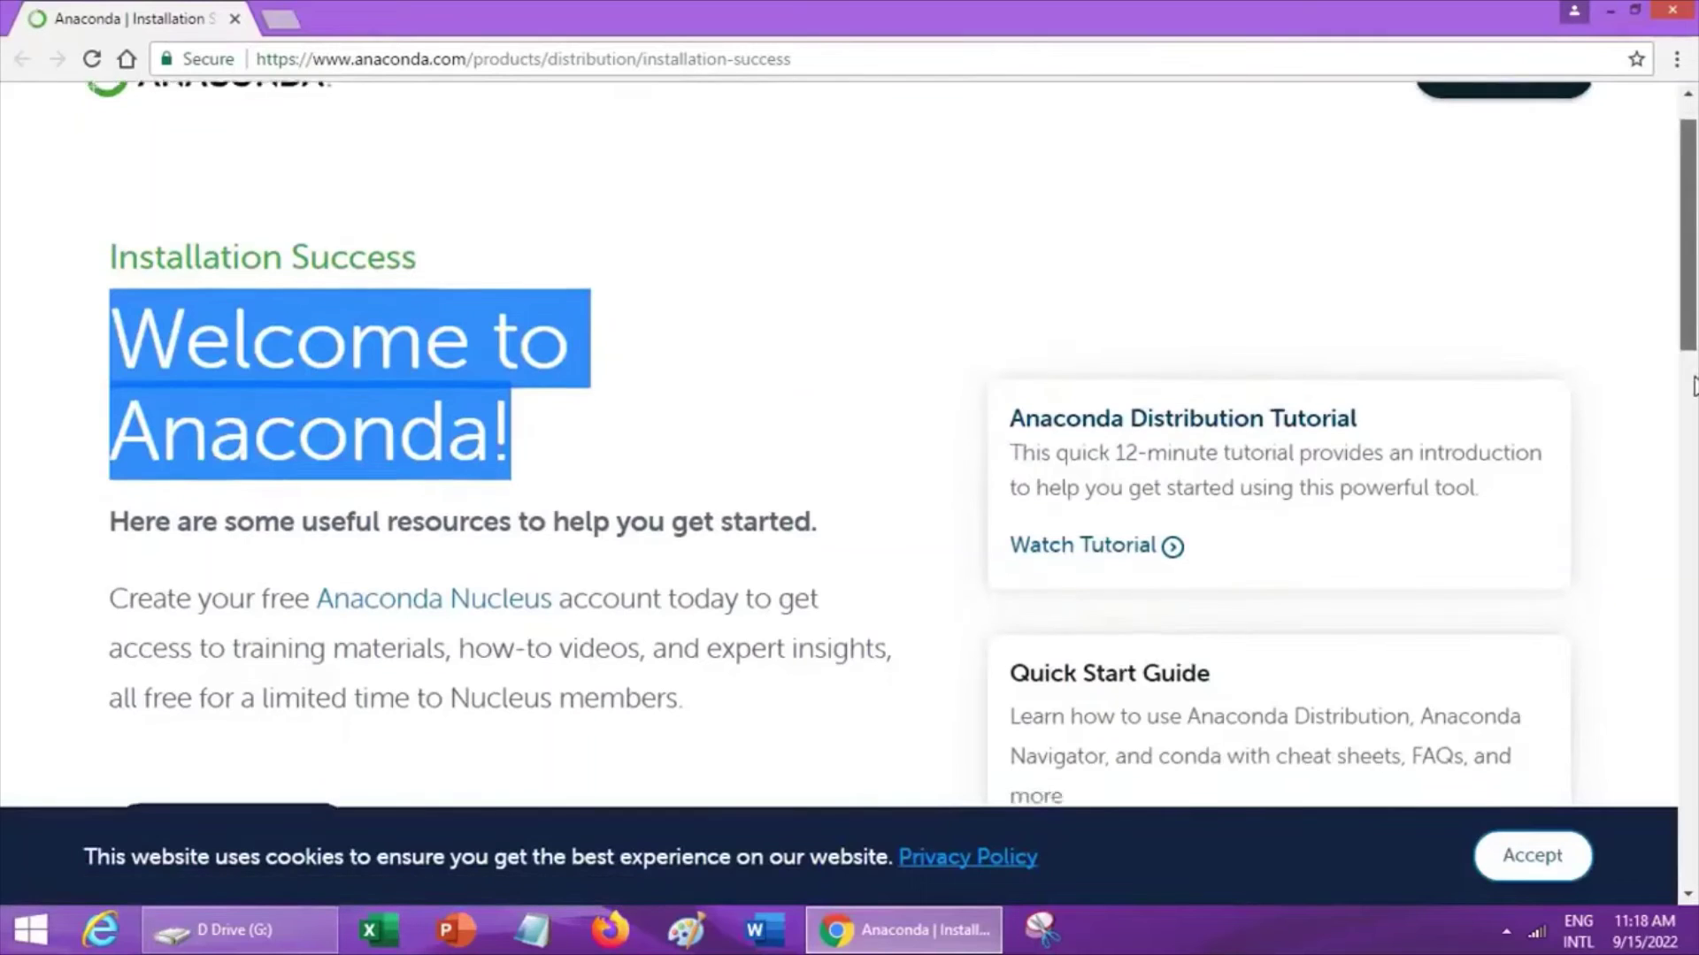
scroll(1693, 387, down, 4)
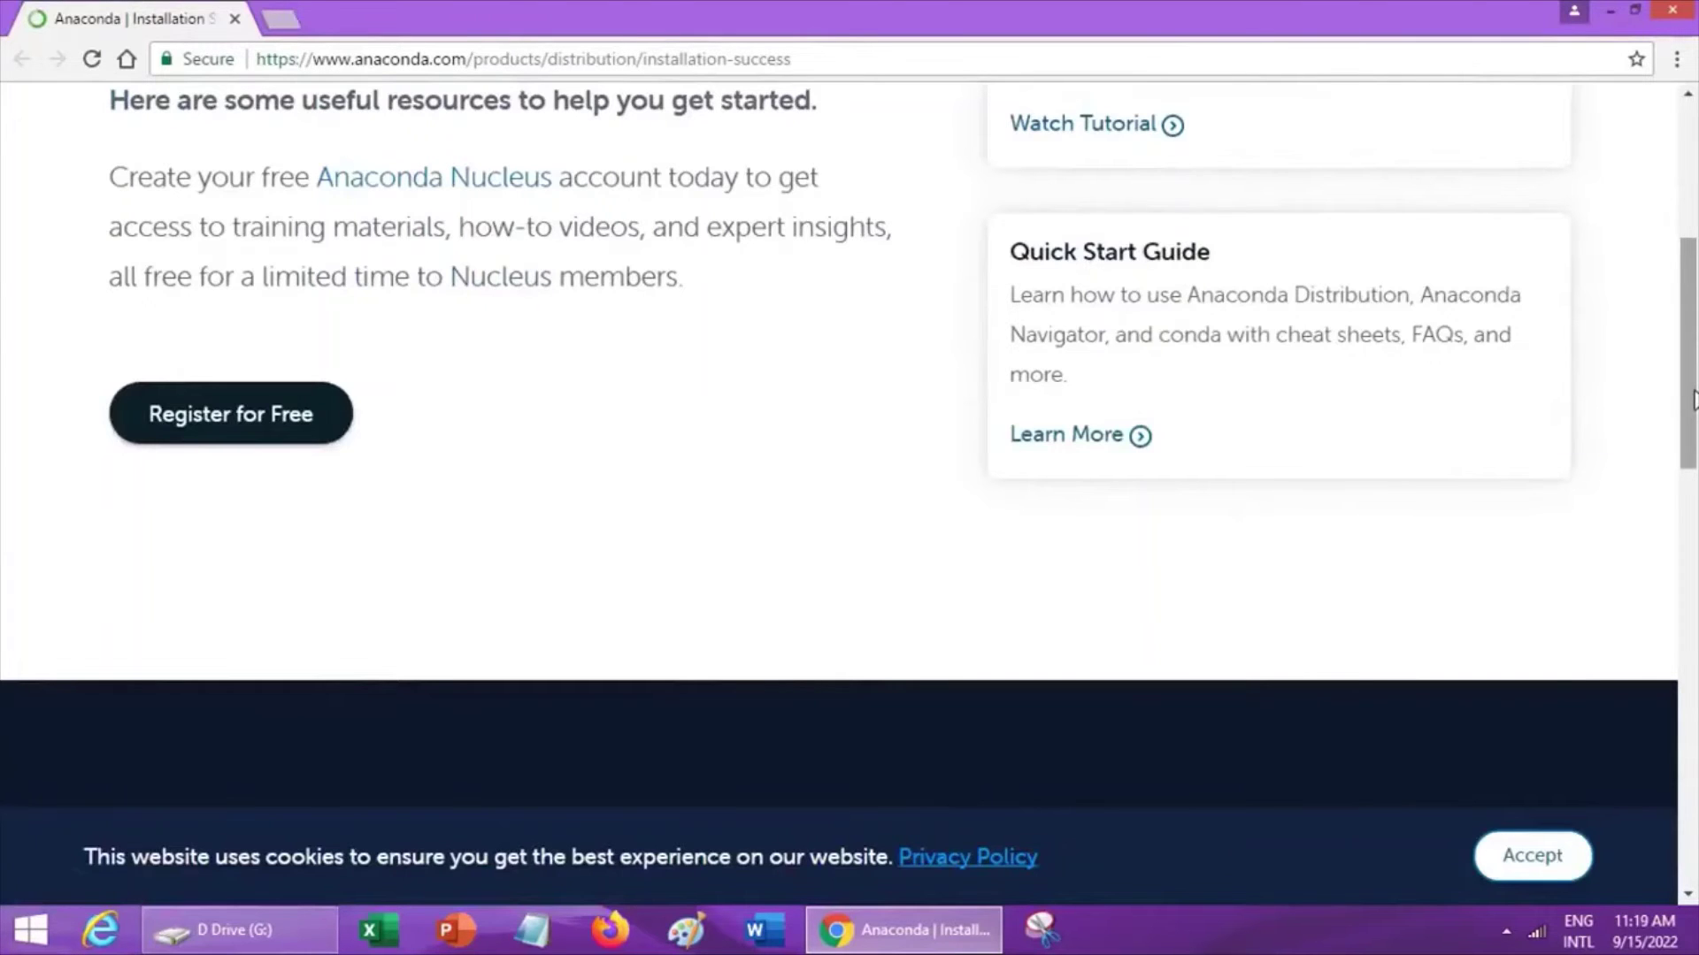
drag(1693, 398, 1693, 278)
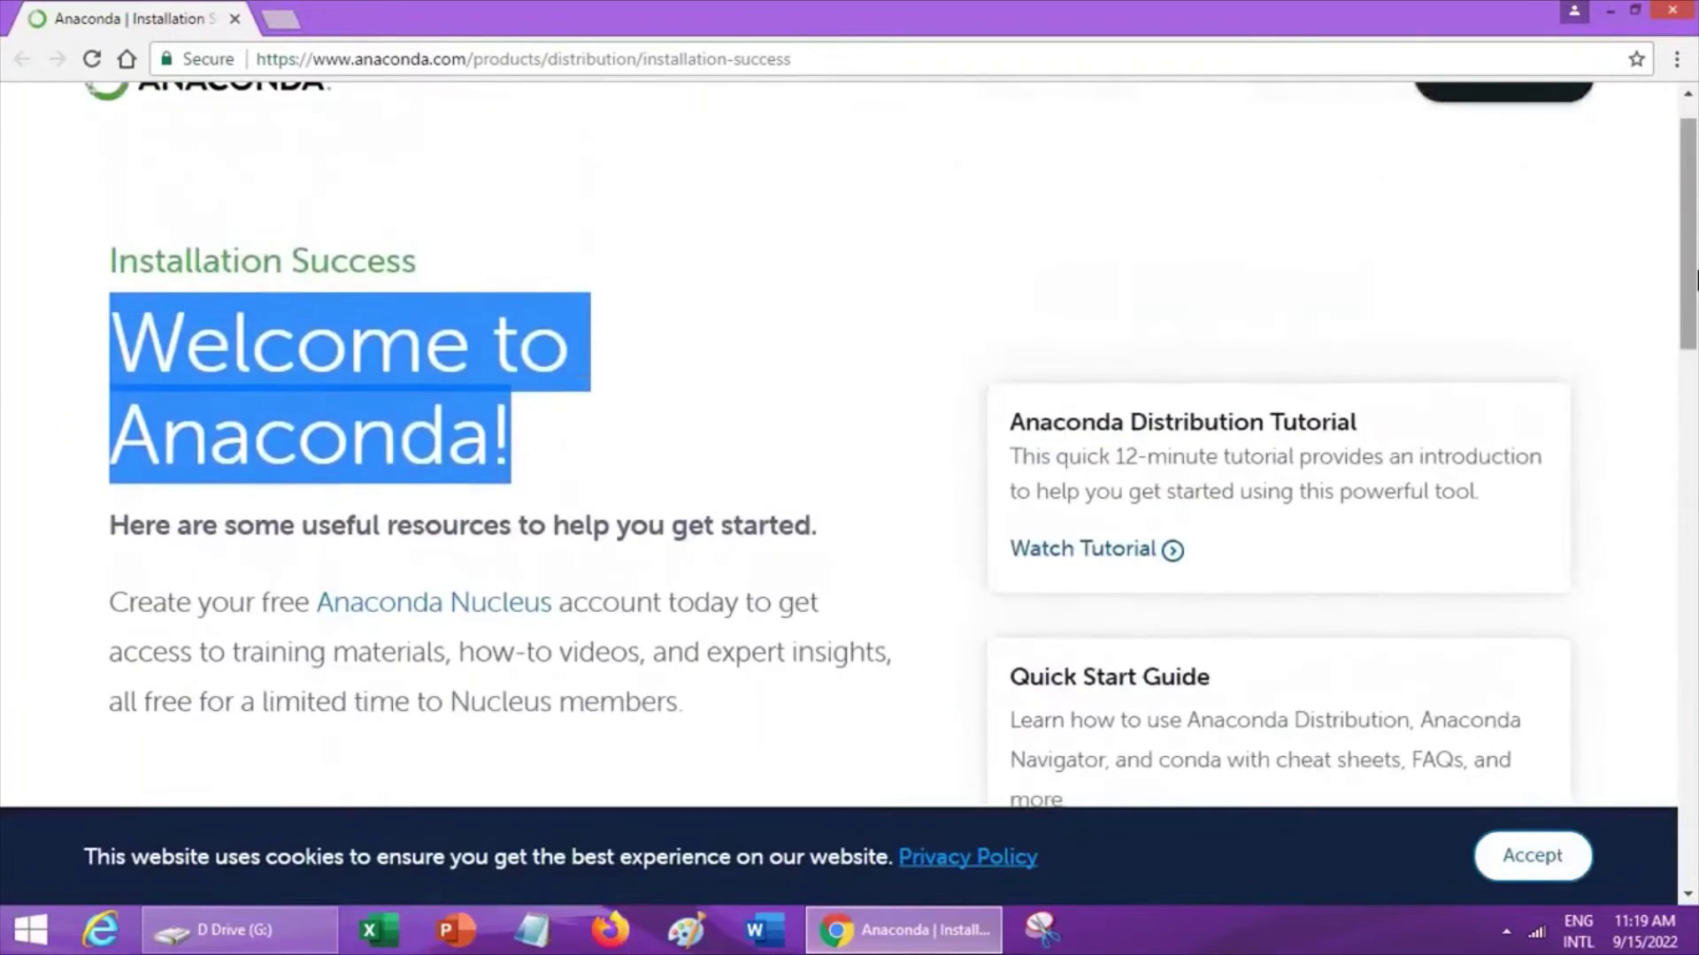
drag(1694, 193, 1694, 148)
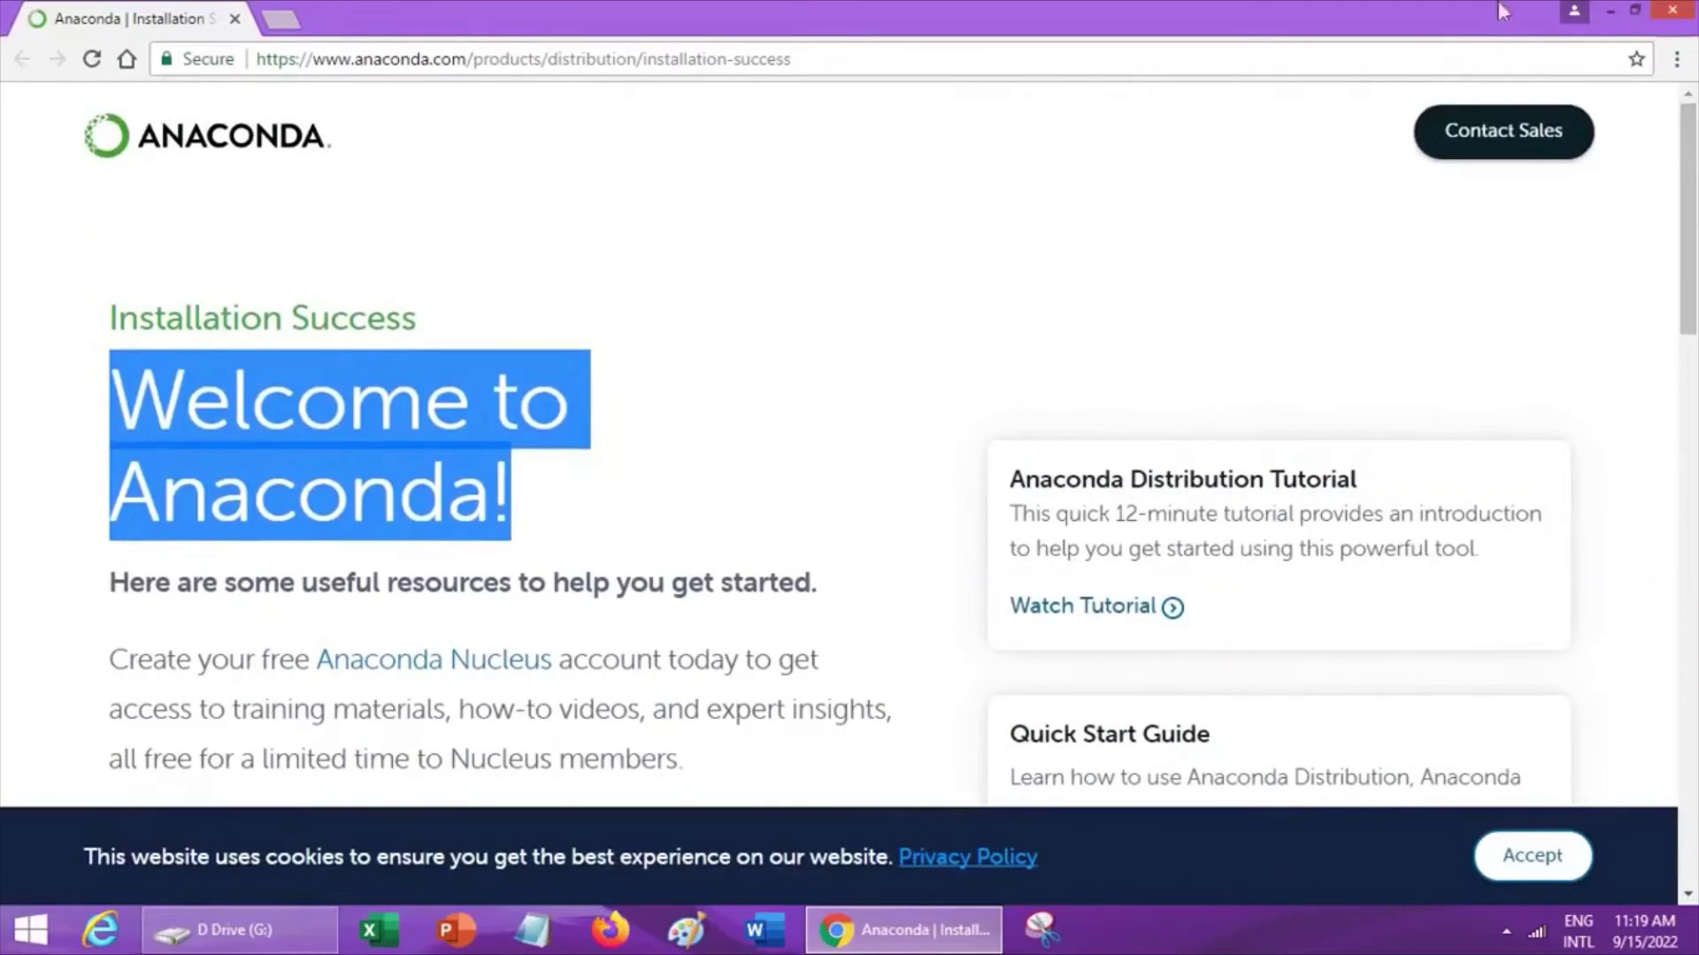
click(1672, 8)
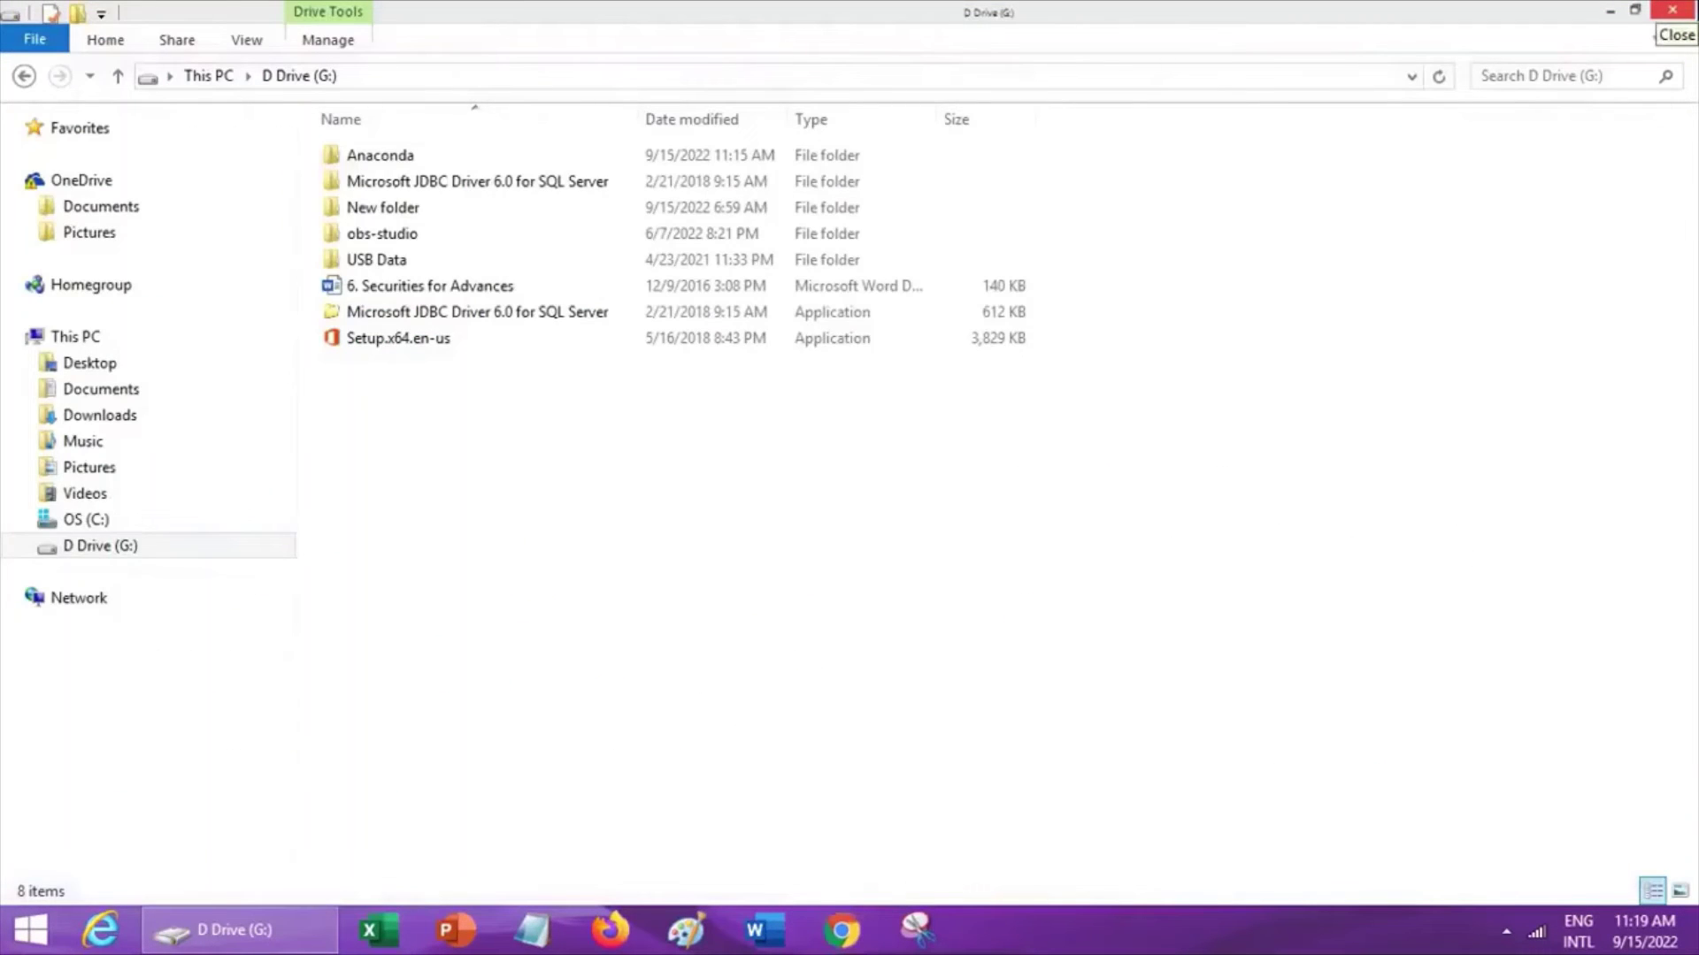
Search Windows for "anaconda navigator" and open the Anaconda Navigator (Anaconda) application
click(1304, 382)
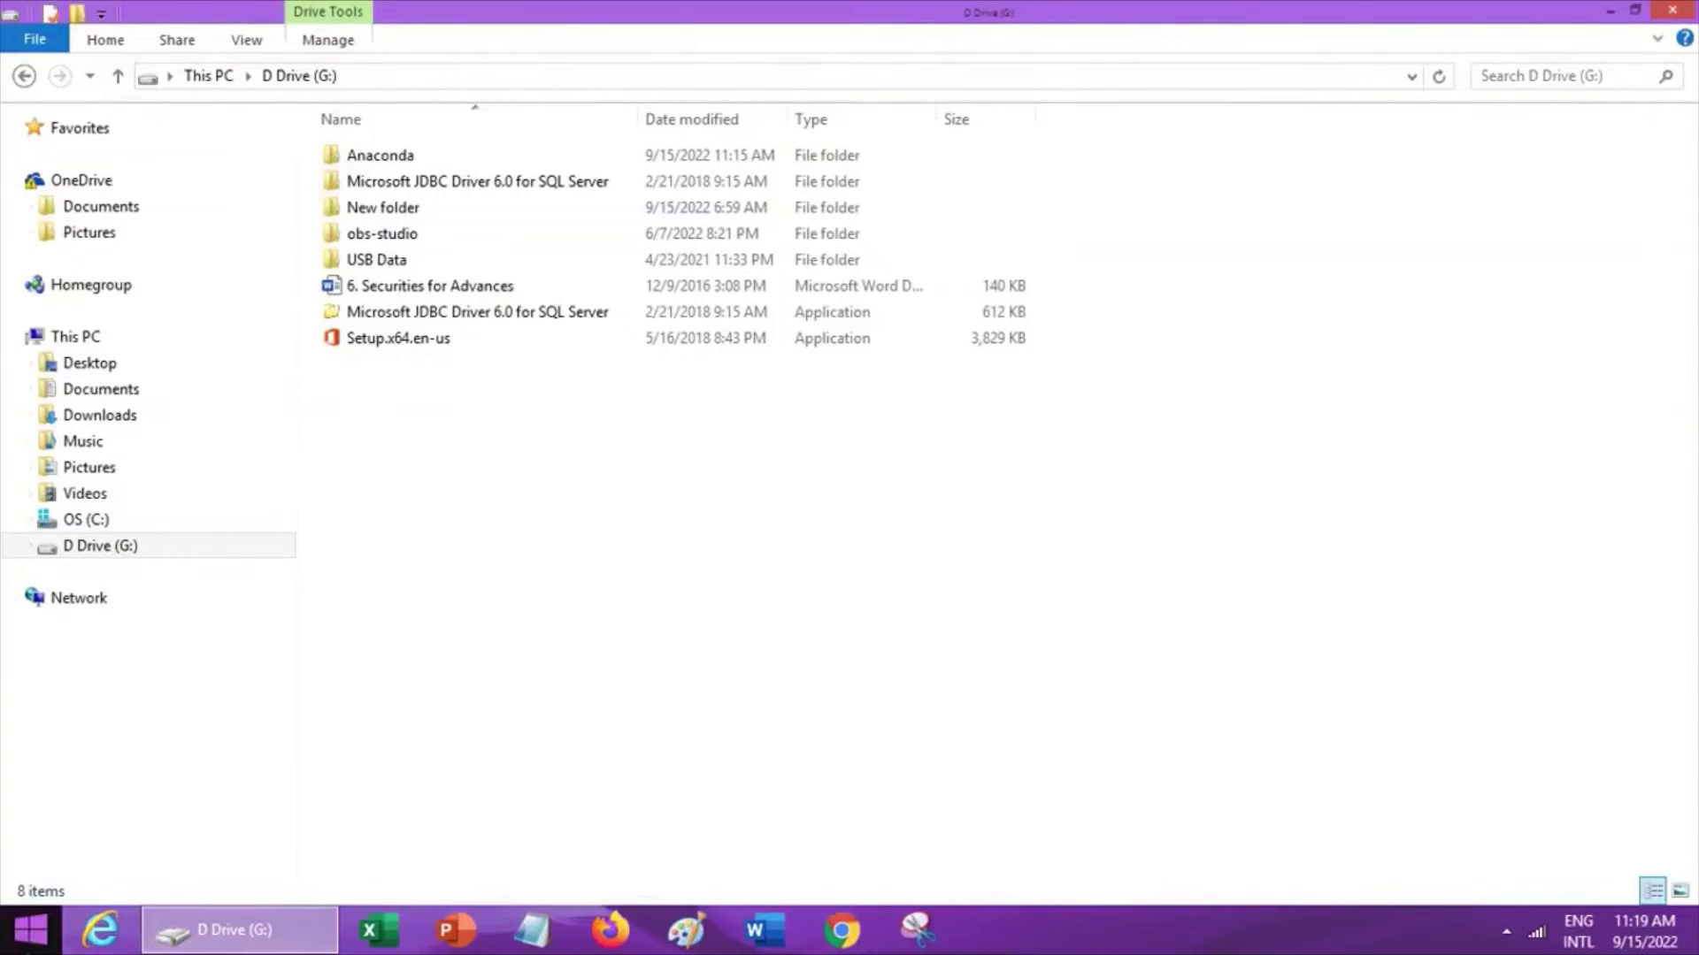
click(31, 929)
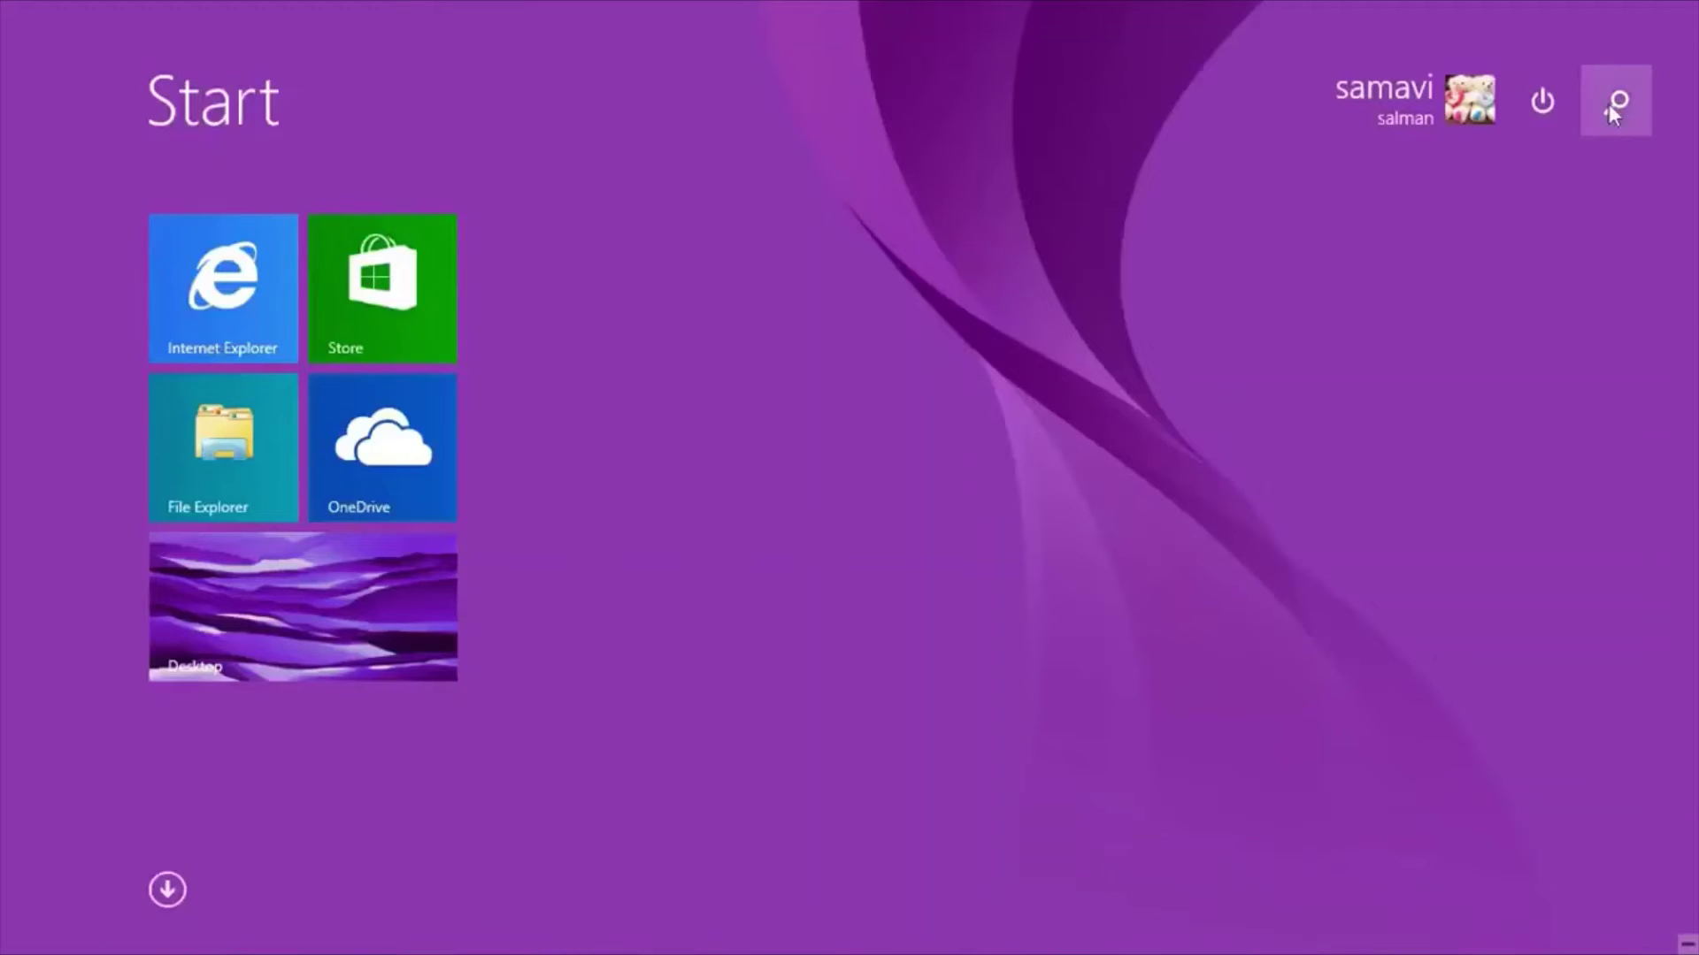
click(1608, 103)
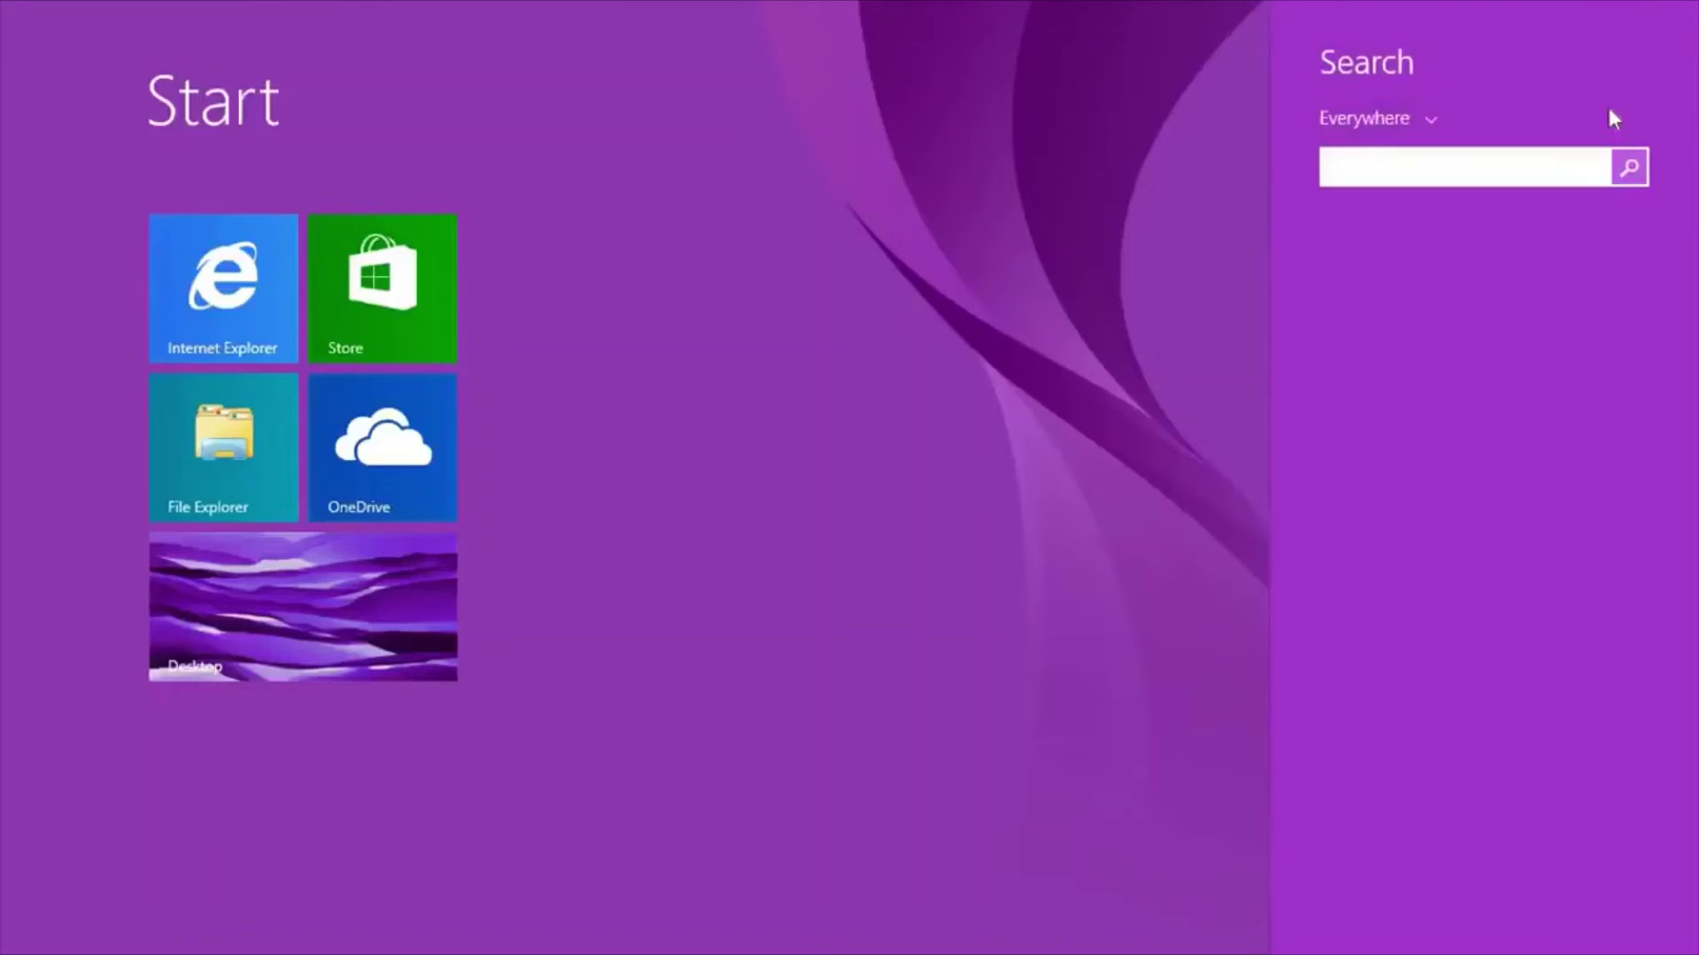
text(anaconda)
text(navigator (Anaconda)
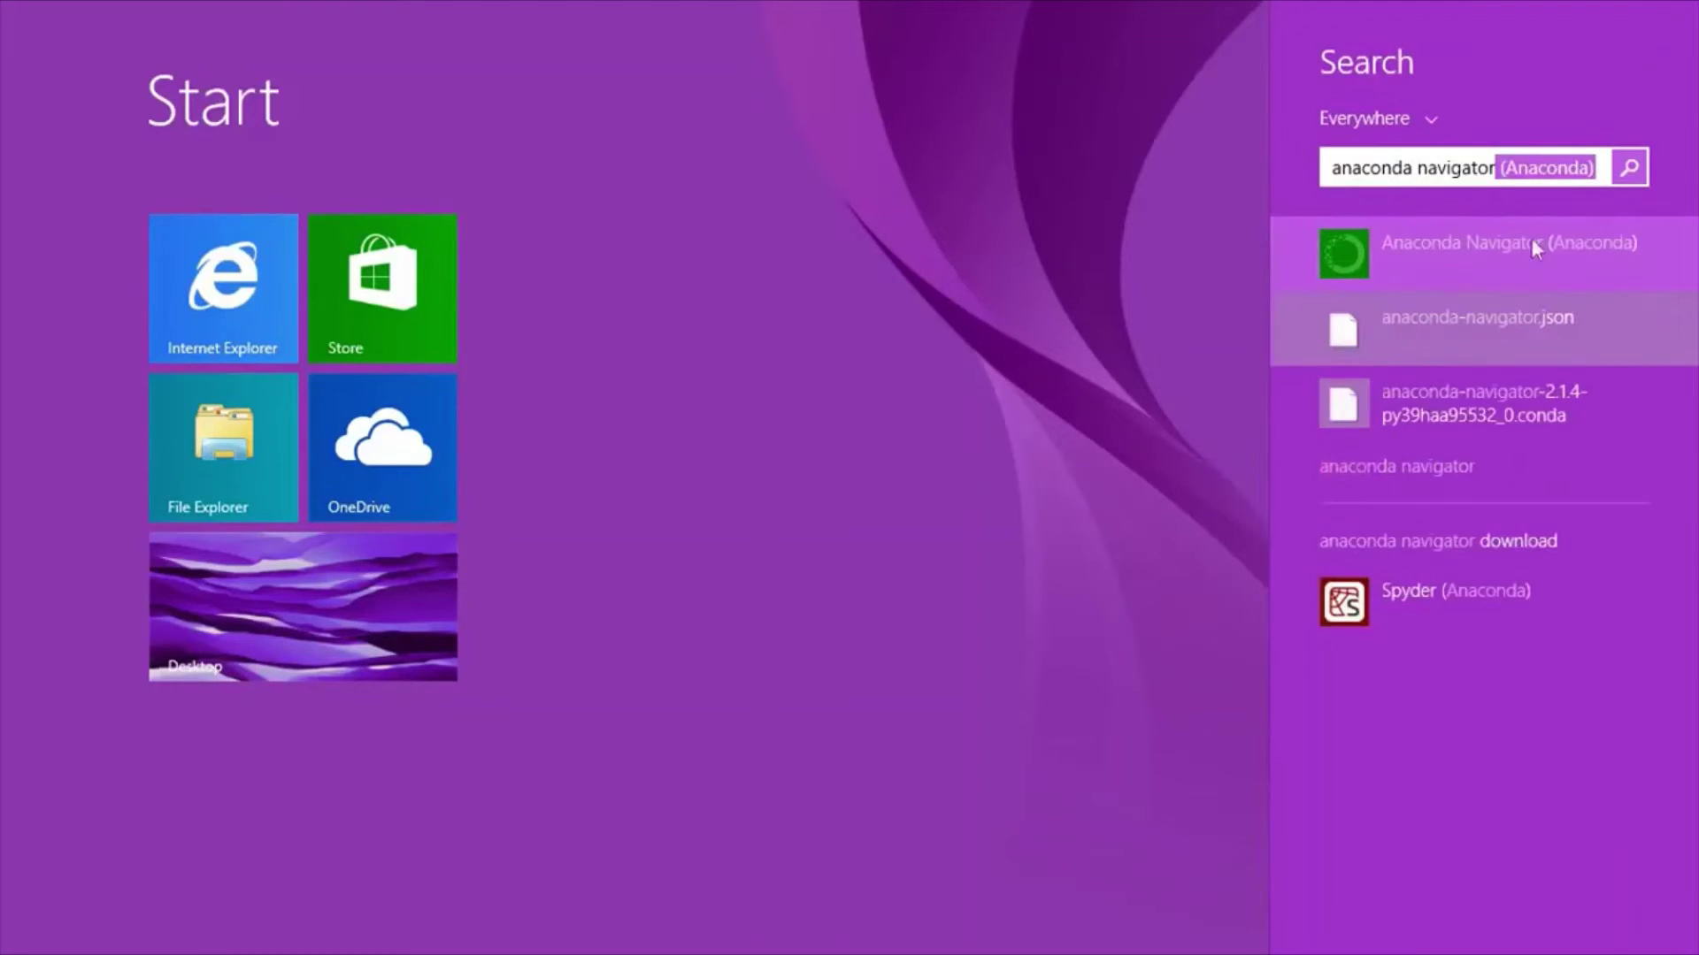
click(1441, 262)
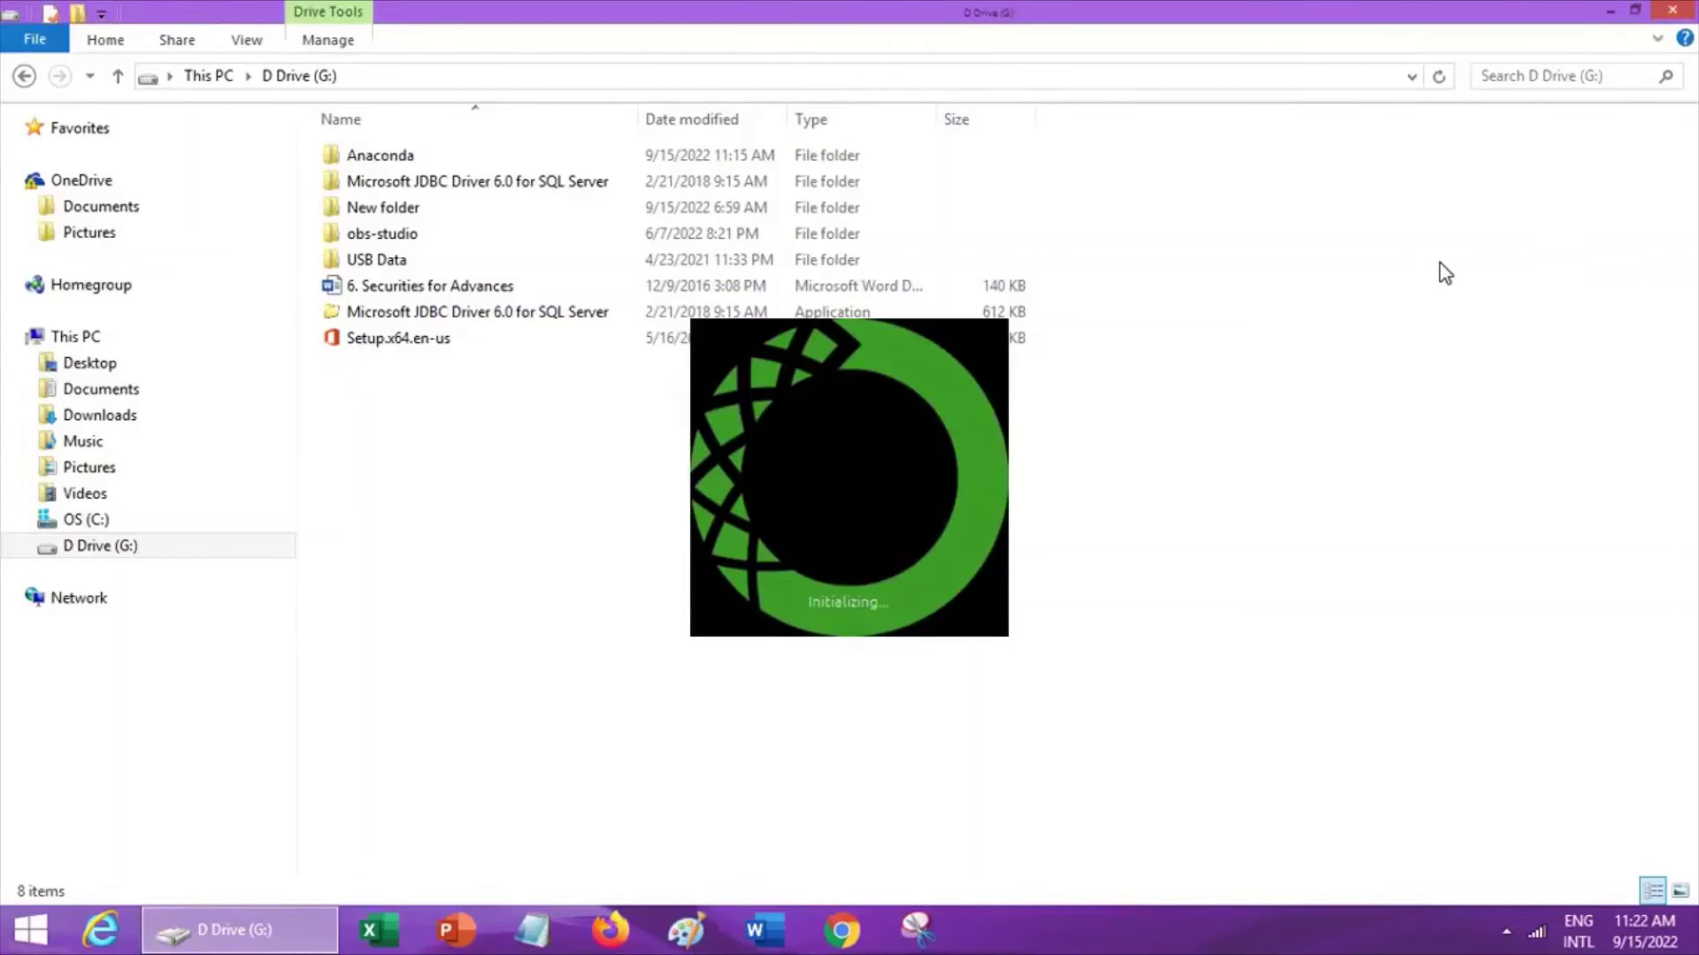
Bring up Anaconda Navigator, postpone the update to version 2.3.0 with a later reminder, and launch Jupyter Notebook from base (root)
click(1081, 936)
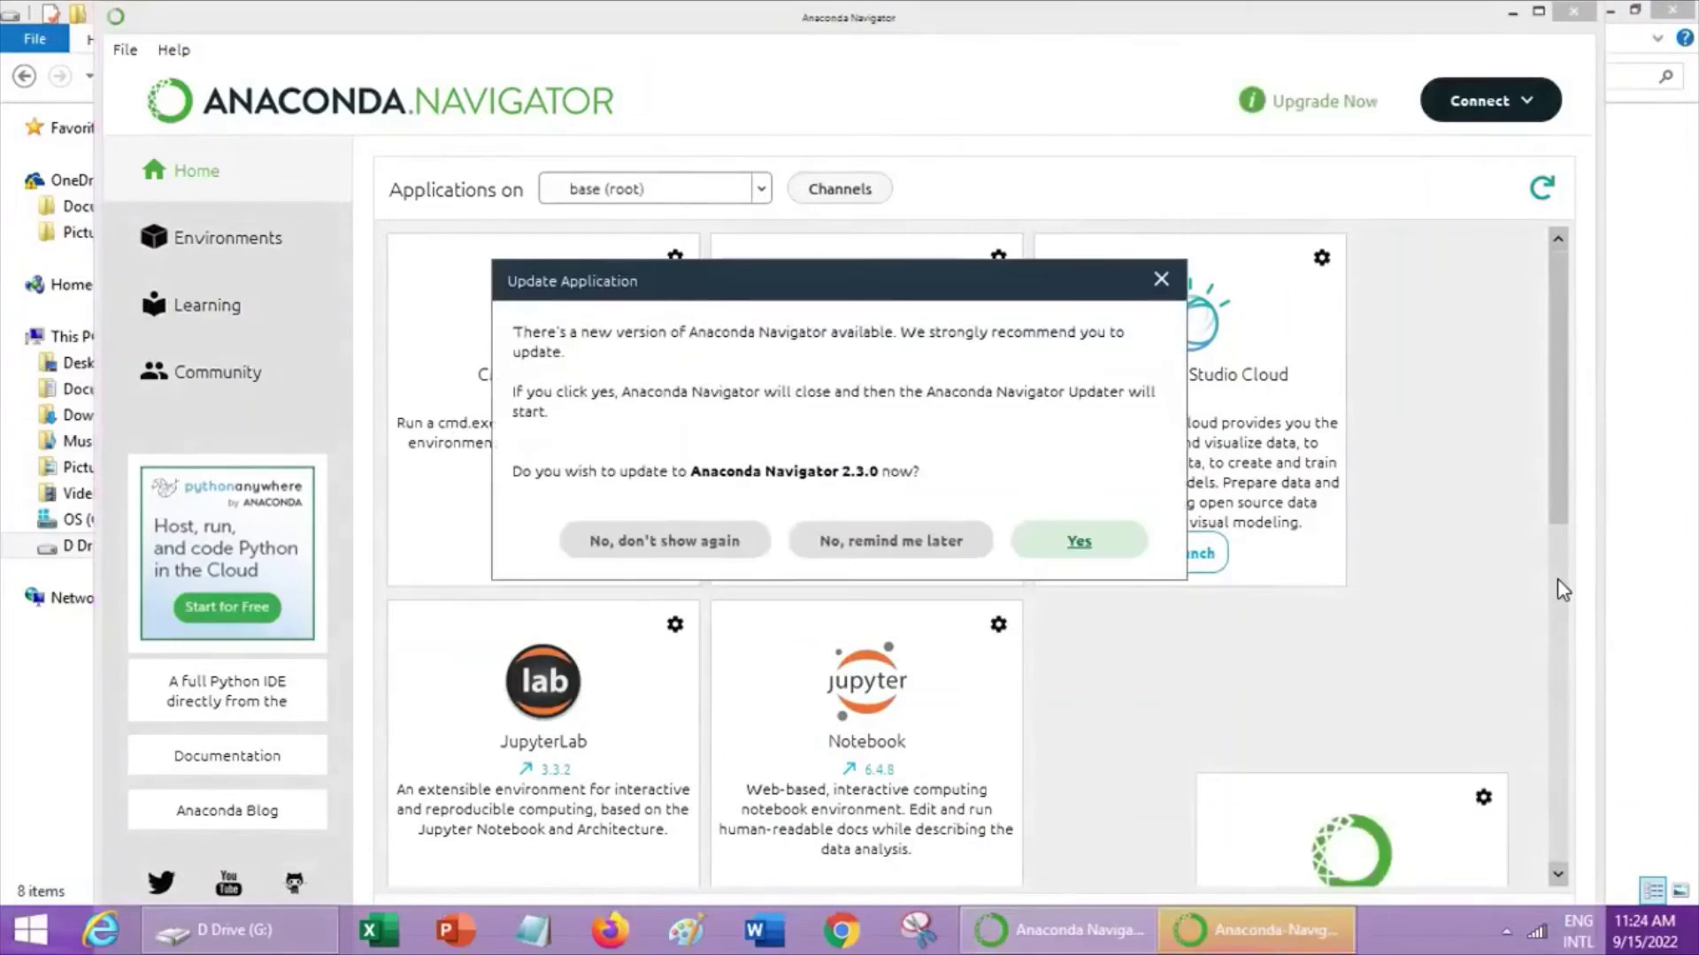
click(815, 550)
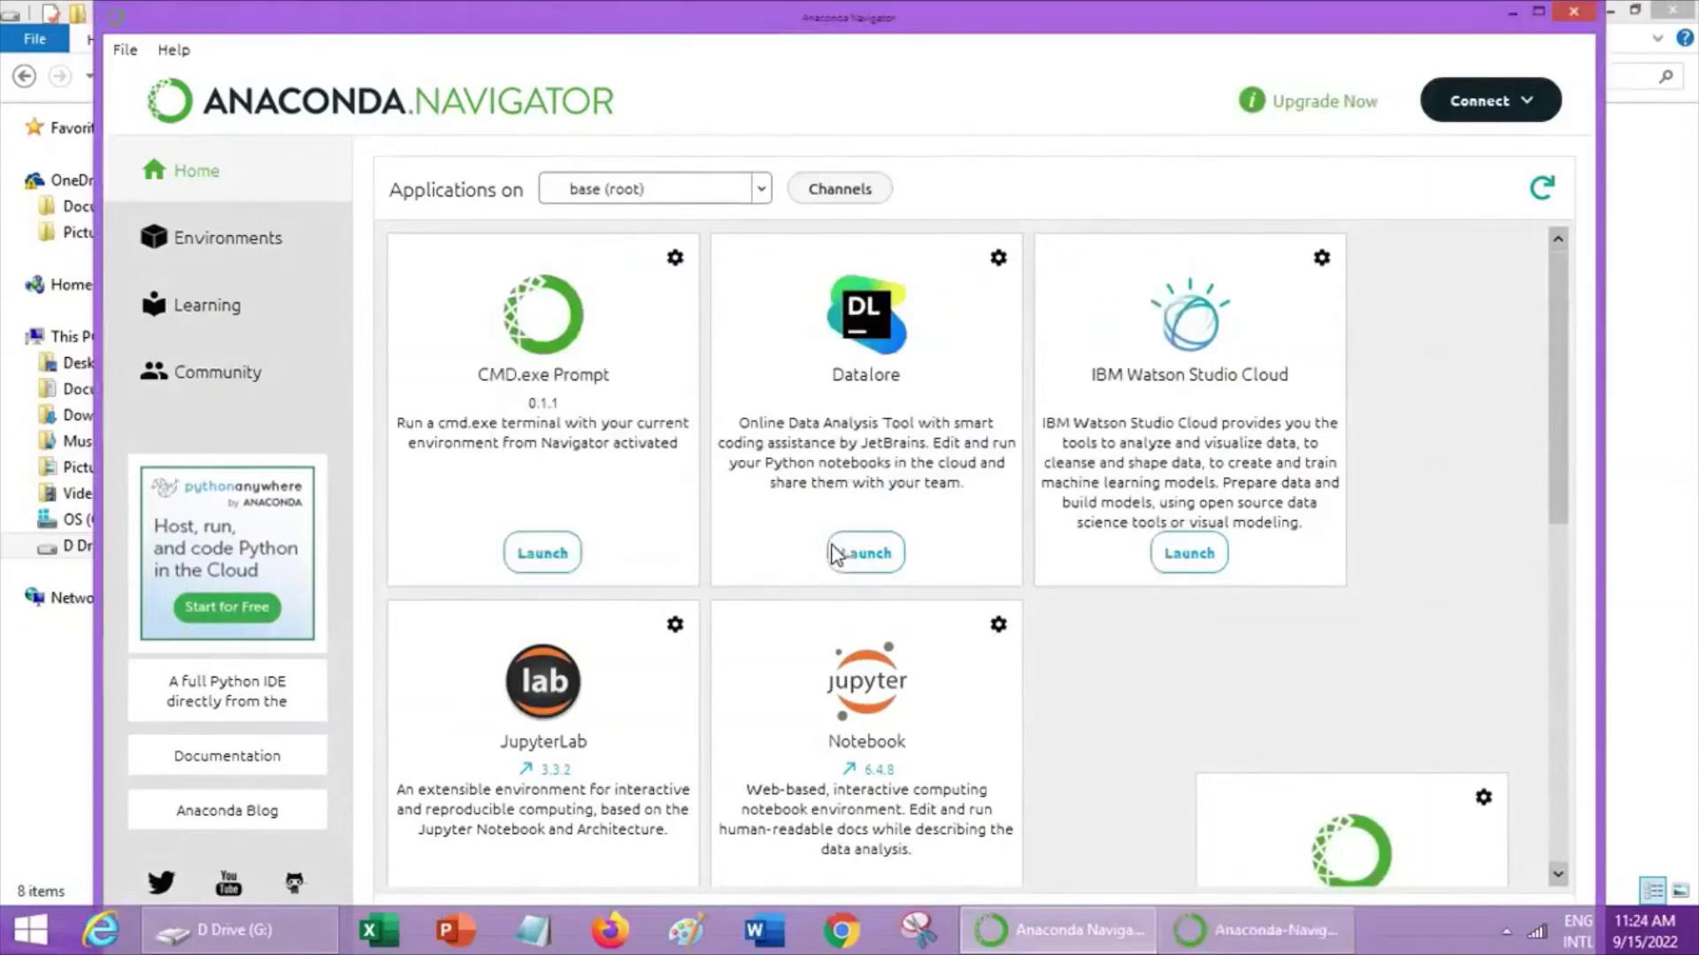
drag(1558, 448, 1558, 564)
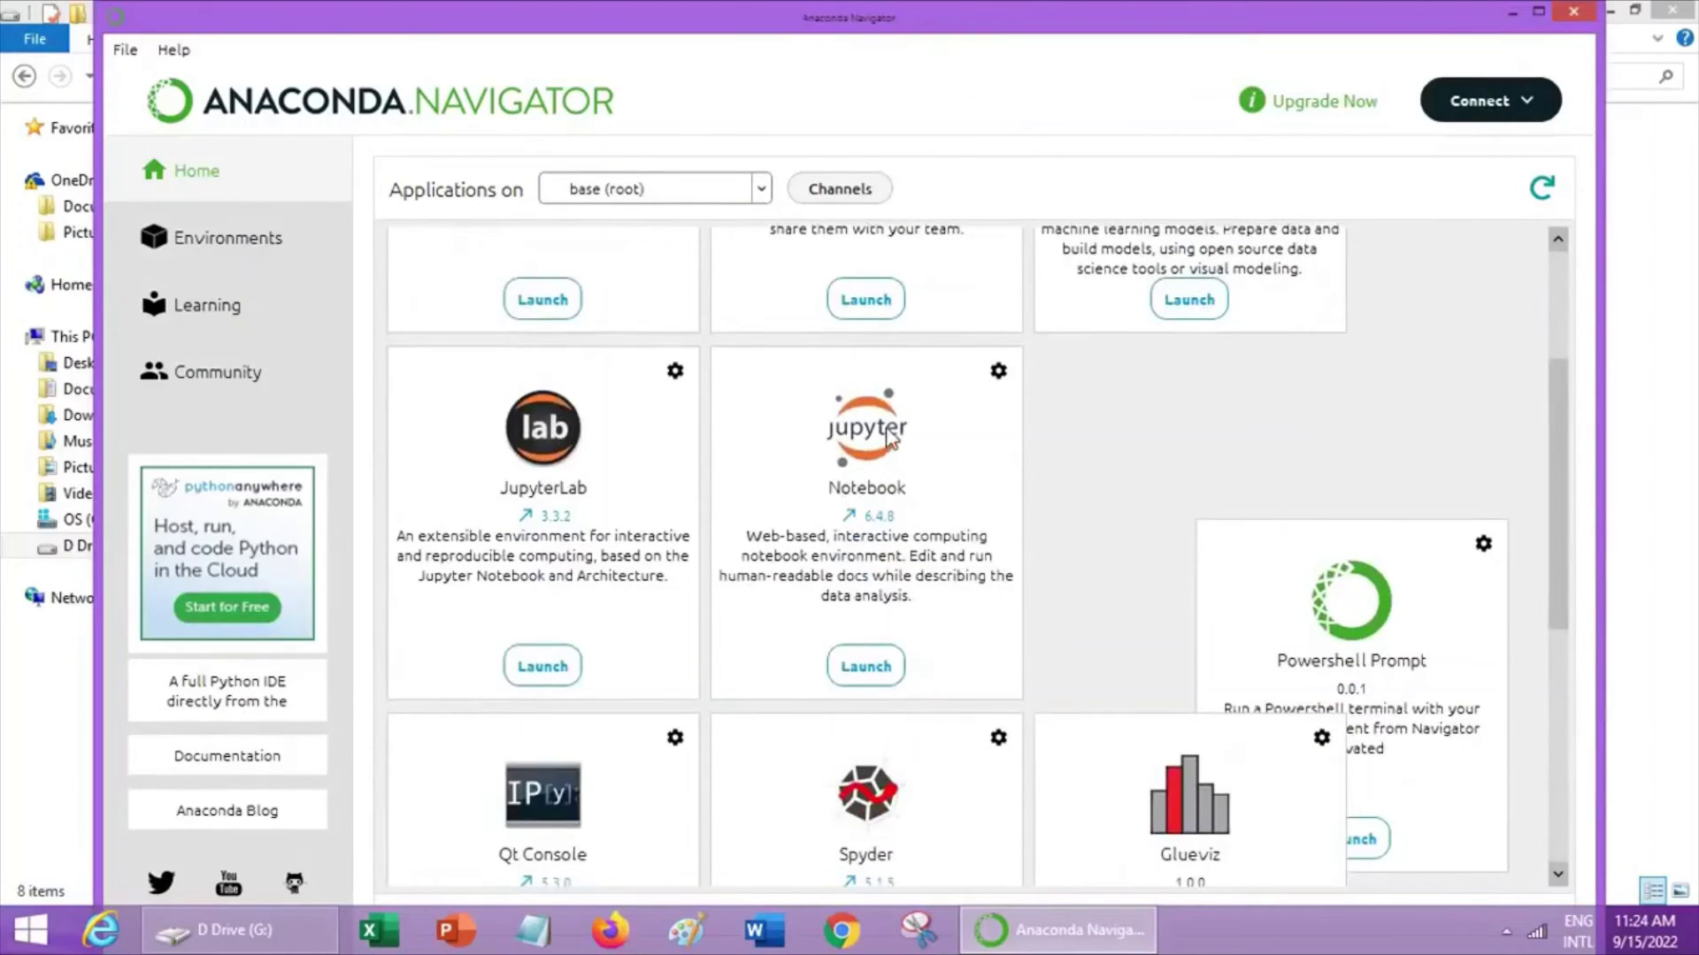
click(867, 665)
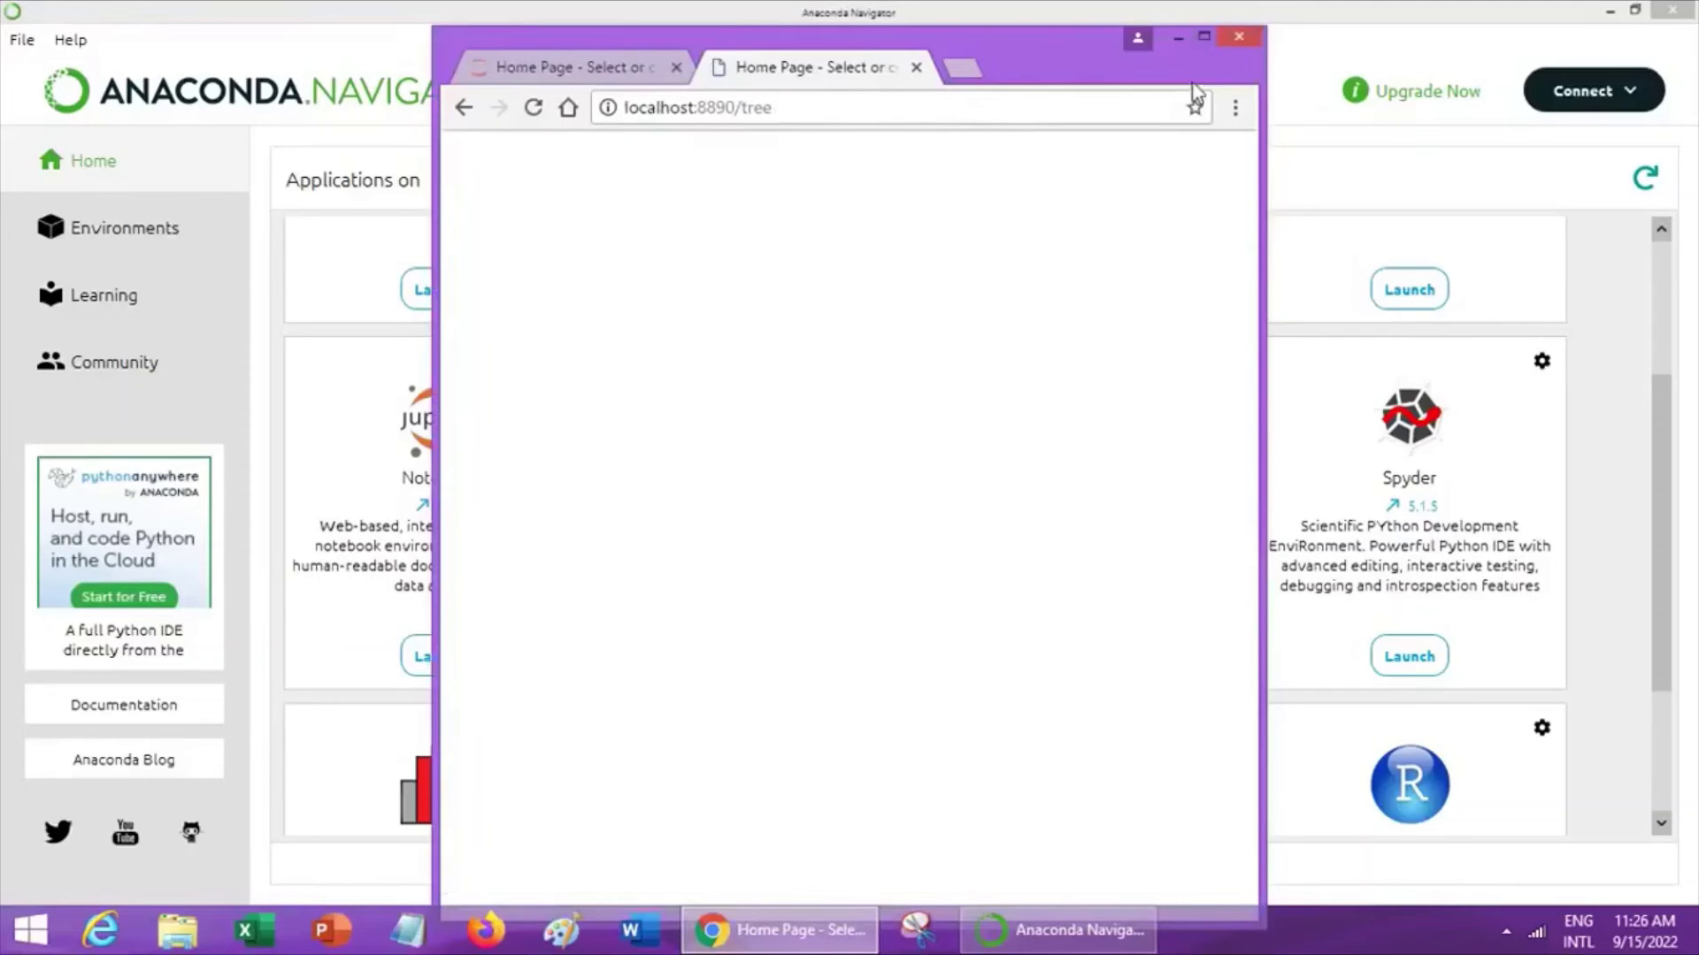
Enlarge the browser window to full size and look through the folder list on the Jupyter home page
click(1205, 36)
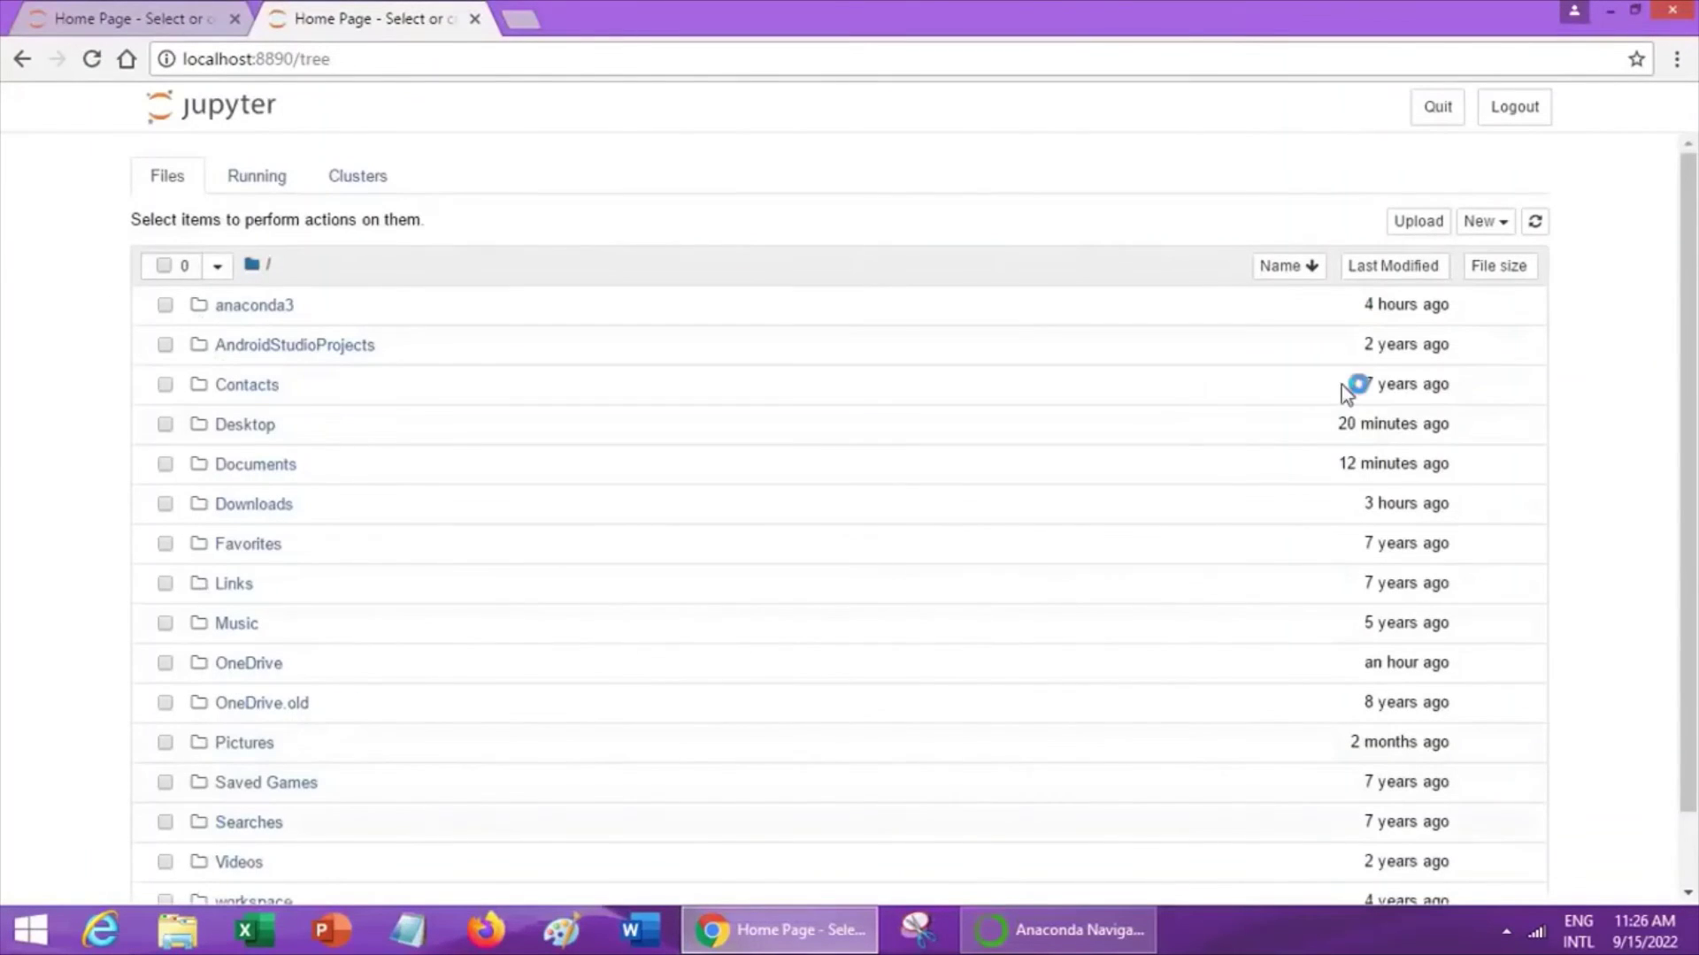
scroll(1694, 654, down, 2)
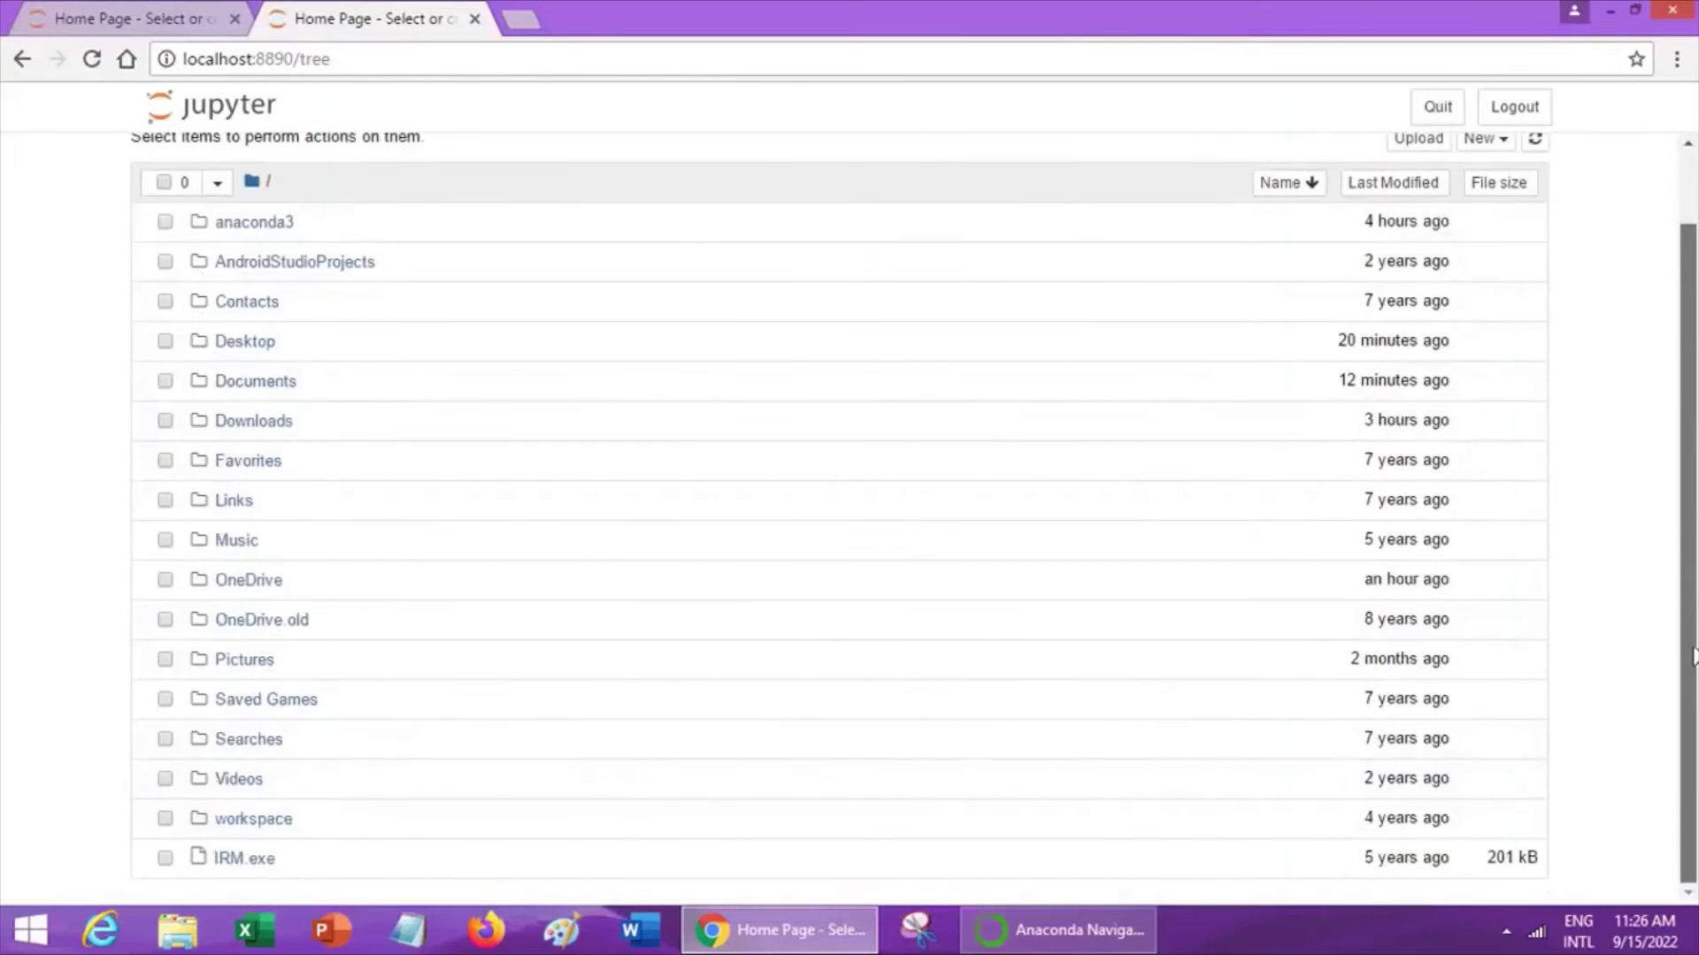
scroll(1695, 365, up, 1)
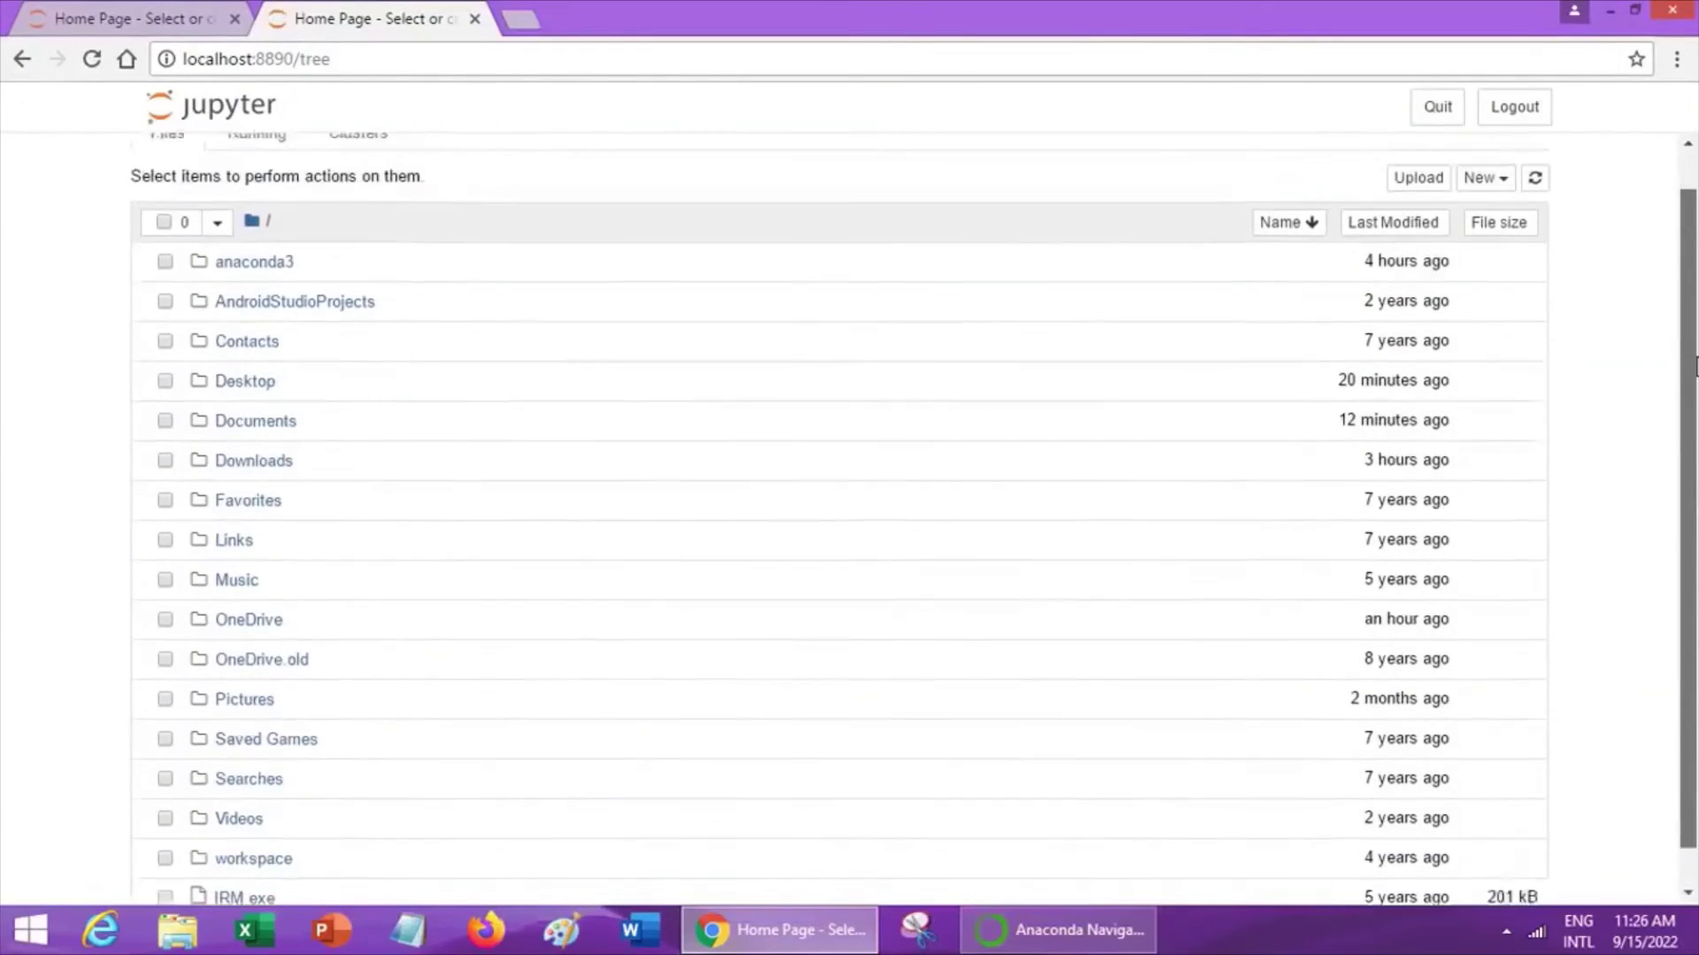
scroll(1694, 365, up, 1)
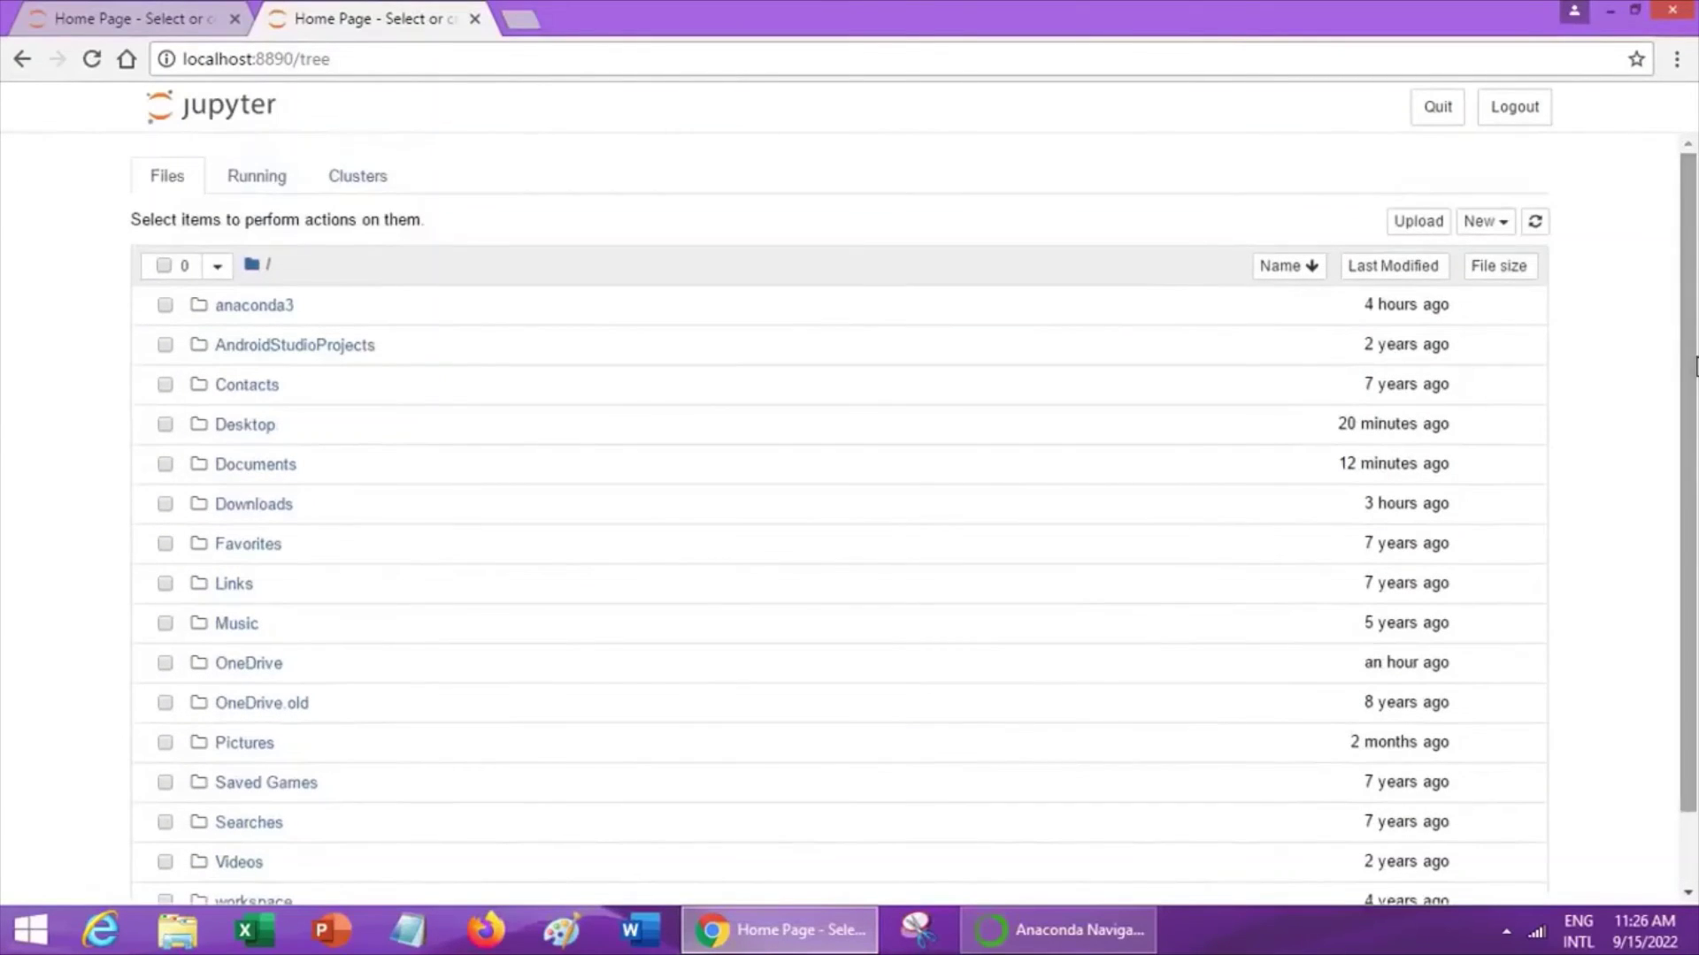